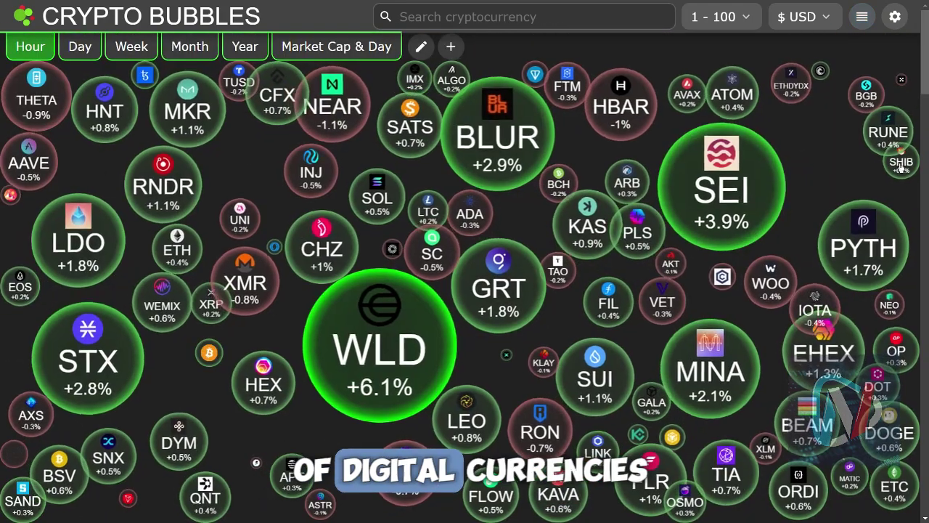
- Open the Shiba Inu (SHIB) coin's detail panel from its bubble in Crypto Bubbles
left_click(900, 165)
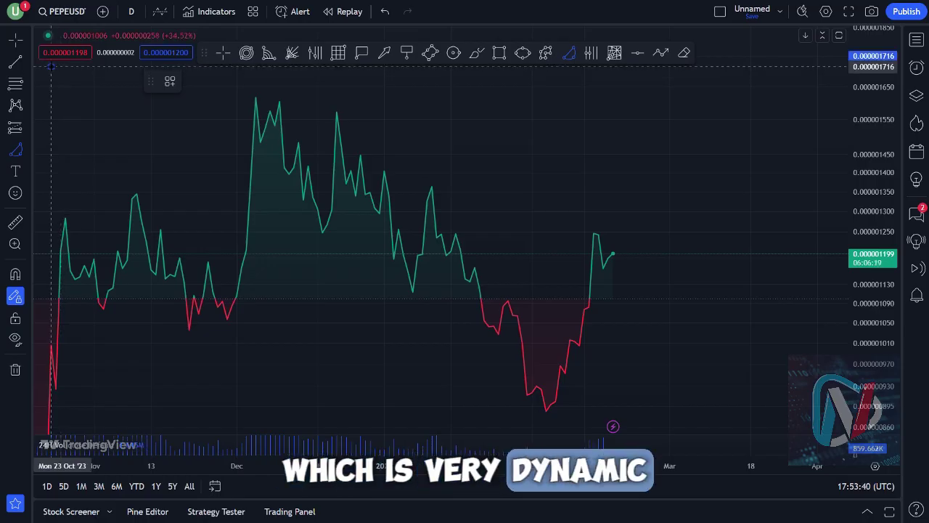
- Draw a curved wedge from the top-left high down to the low, tipped past the latest price
left_click_drag(51, 66, 29, 310)
left_click_drag(30, 419, 40, 422)
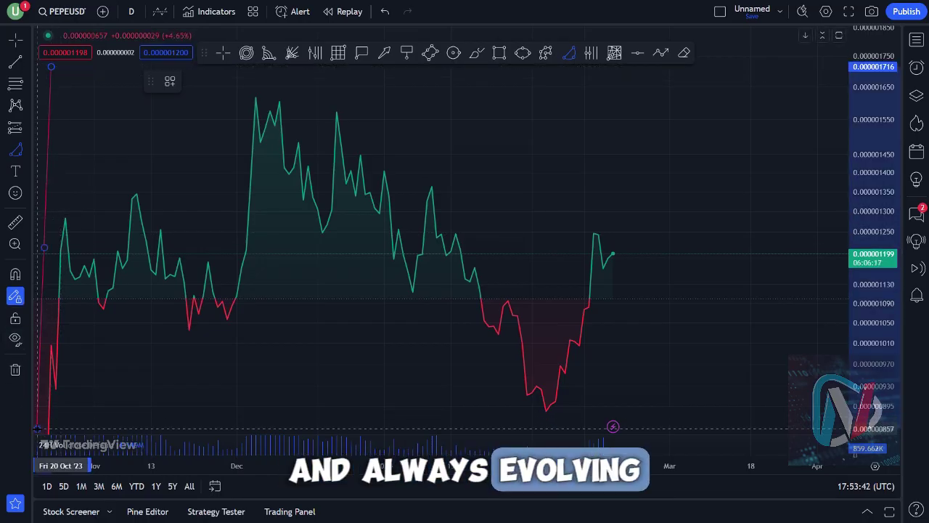
left_click(683, 273)
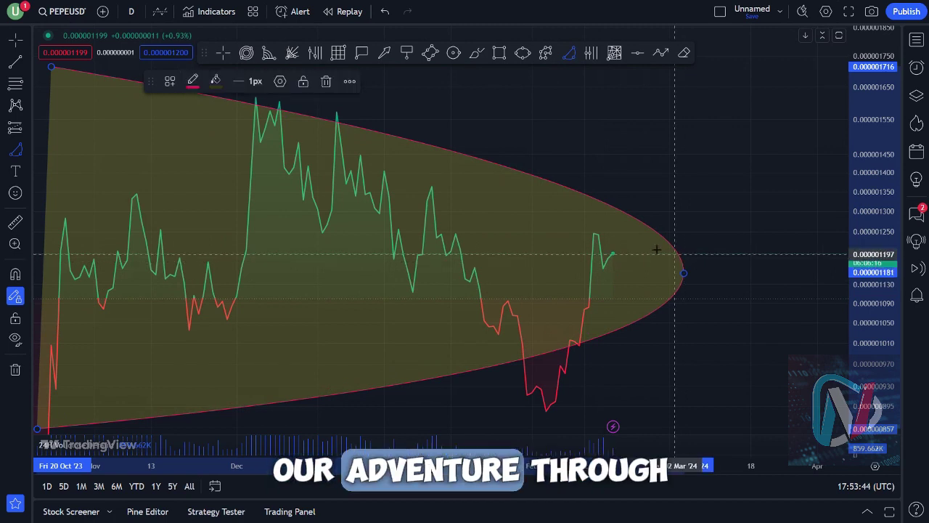
- Set the wedge outline colour to pale yellow
left_click(192, 81)
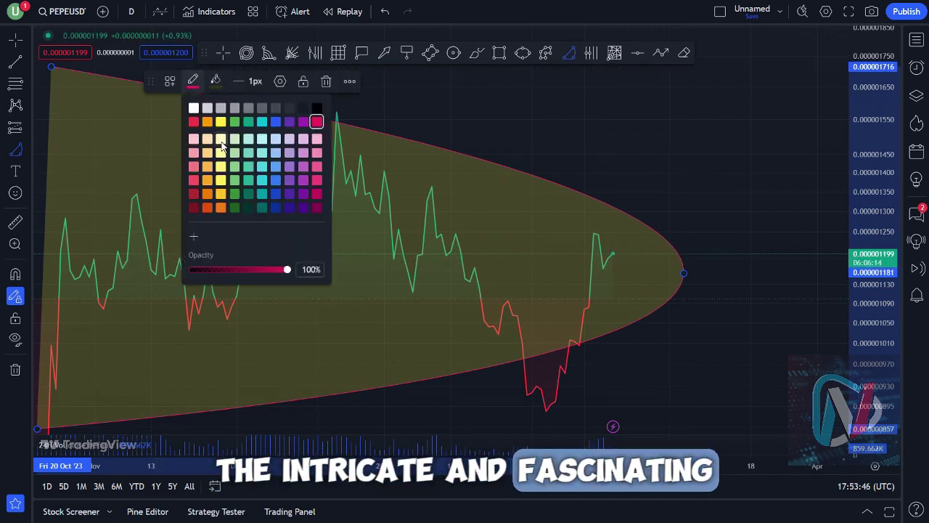
left_click(222, 142)
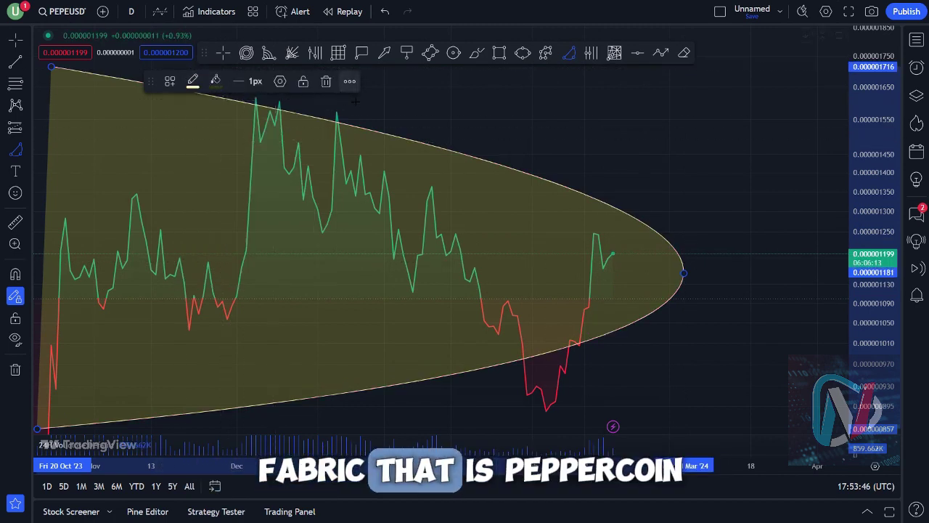
left_click(215, 81)
left_click(192, 81)
key("Escape")
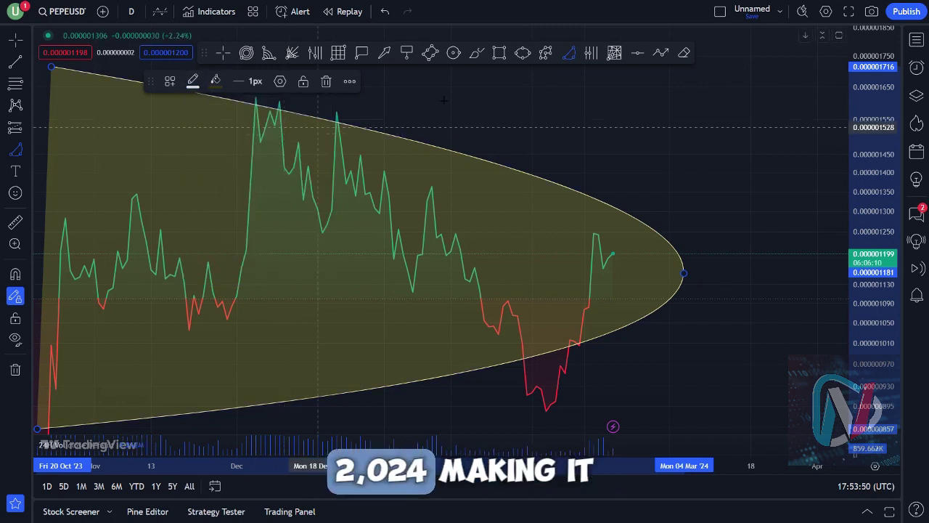
- Start the zigzag path at the late-October low and run it through the November swings to the December rally
left_click(216, 80)
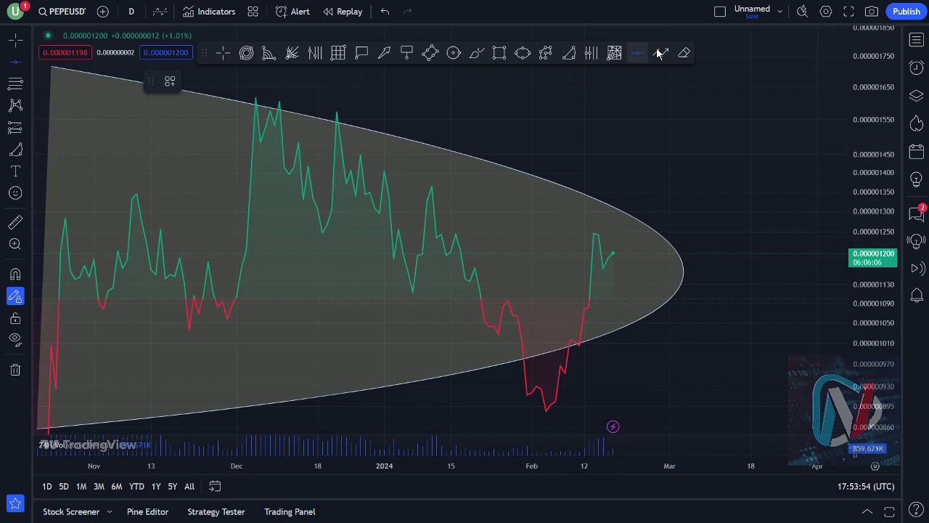
left_click(51, 373)
left_click(60, 251)
left_click(94, 265)
left_click(136, 218)
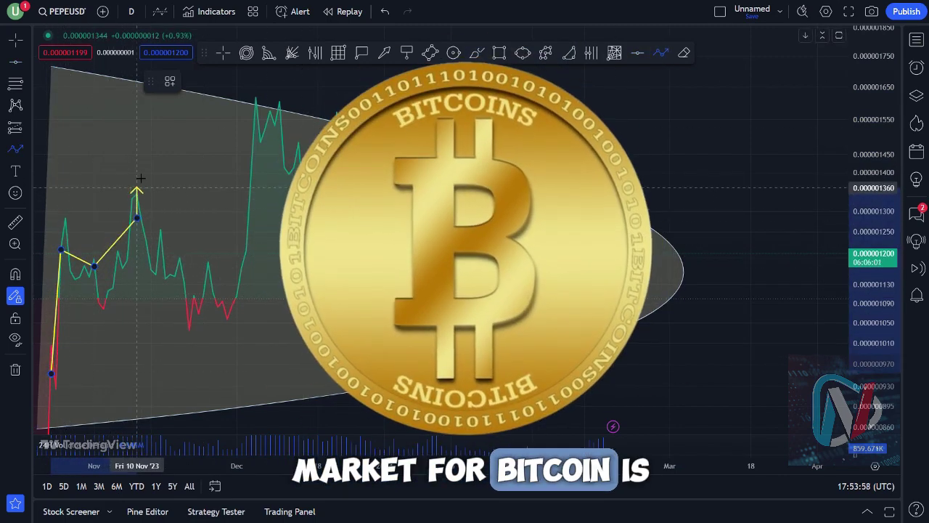
left_click(159, 262)
left_click(194, 263)
left_click(199, 331)
left_click(218, 292)
left_click(238, 322)
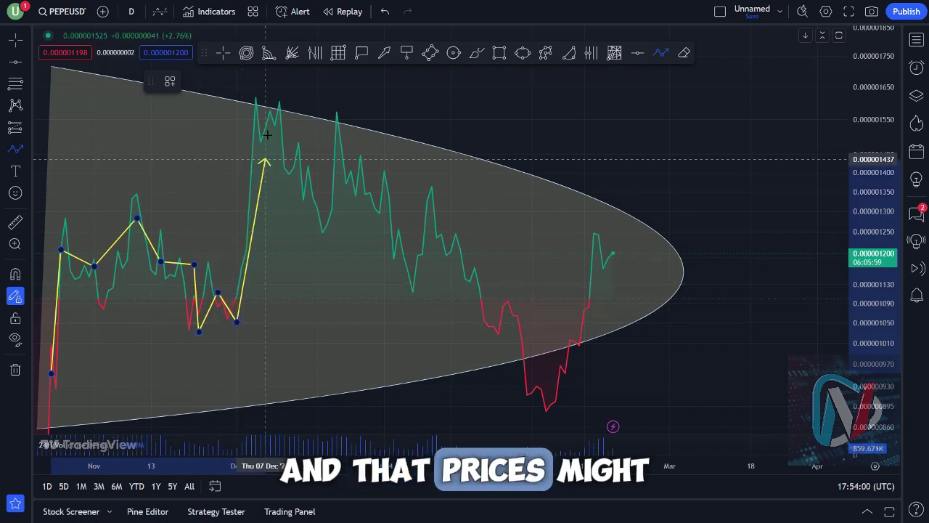
- Extend the zigzag across the December highs and January swings down the late-January decline
left_click(260, 127)
left_click(293, 180)
left_click(312, 176)
left_click(328, 237)
left_click(341, 115)
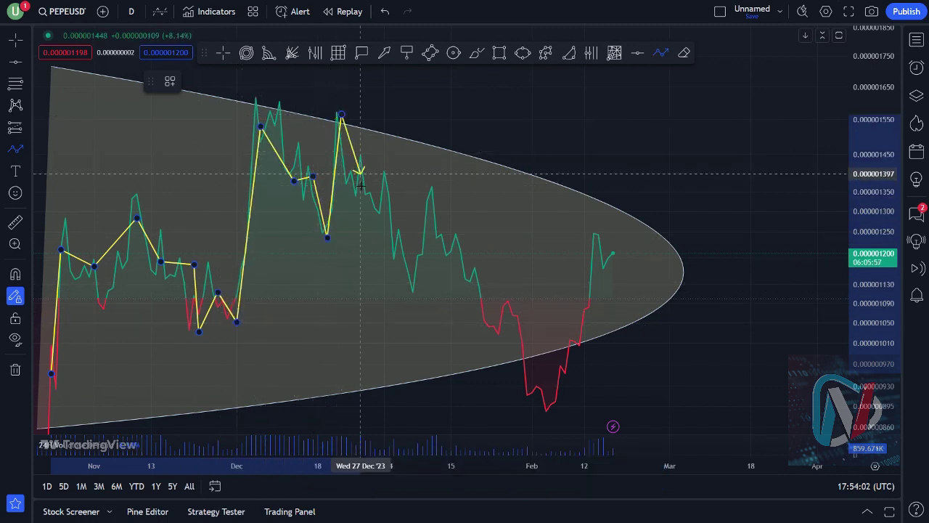
left_click(409, 286)
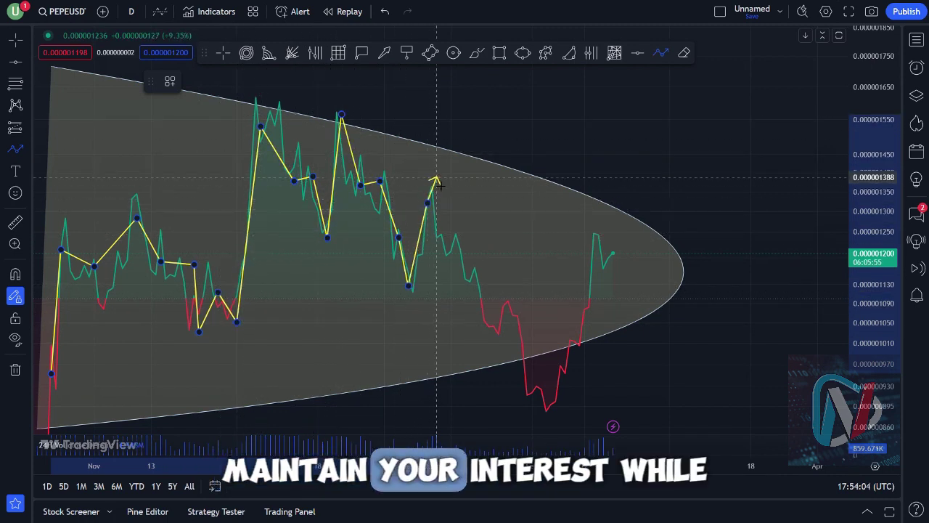
left_click(428, 202)
left_click(451, 221)
left_click(474, 291)
left_click(489, 318)
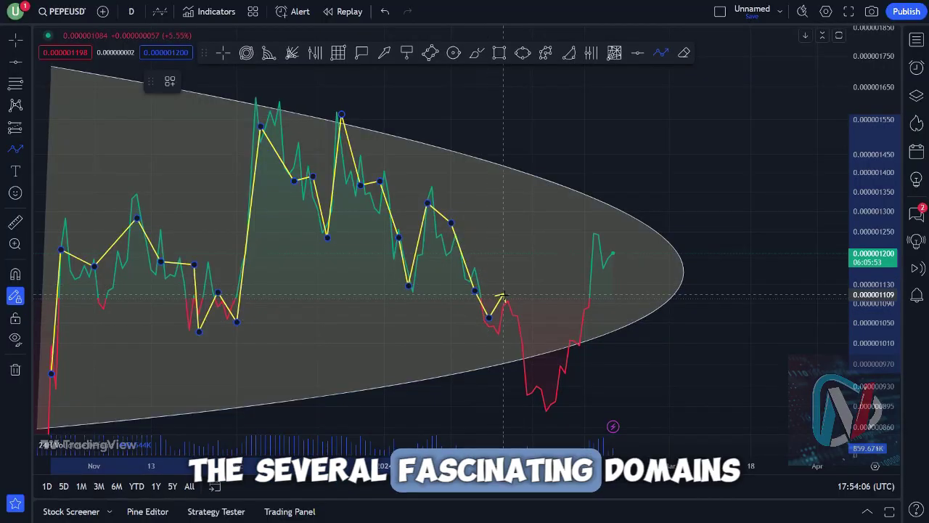
- Finish the zigzag through the February dip with an upward end point, and make it 4px thick
left_click(523, 356)
left_click(545, 399)
left_click(566, 355)
left_click(584, 334)
left_click(589, 272)
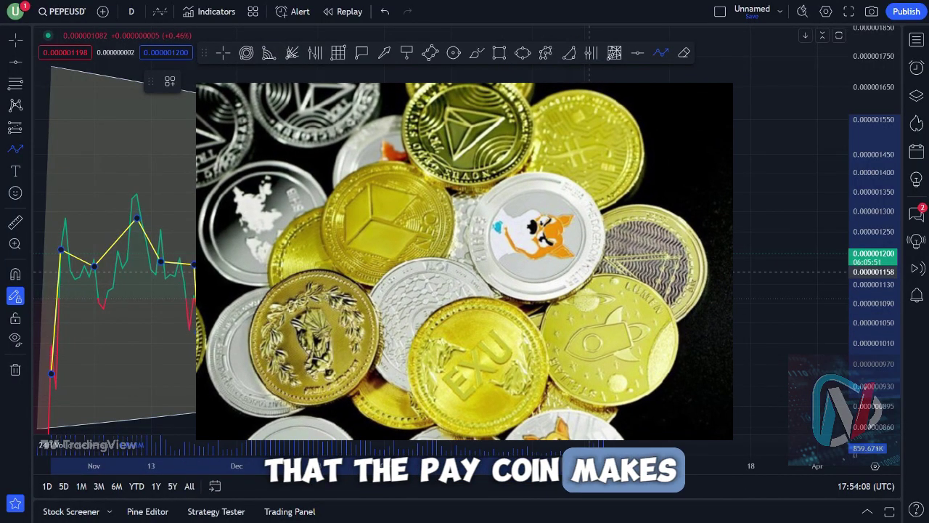
left_click(598, 228)
double_click(659, 212)
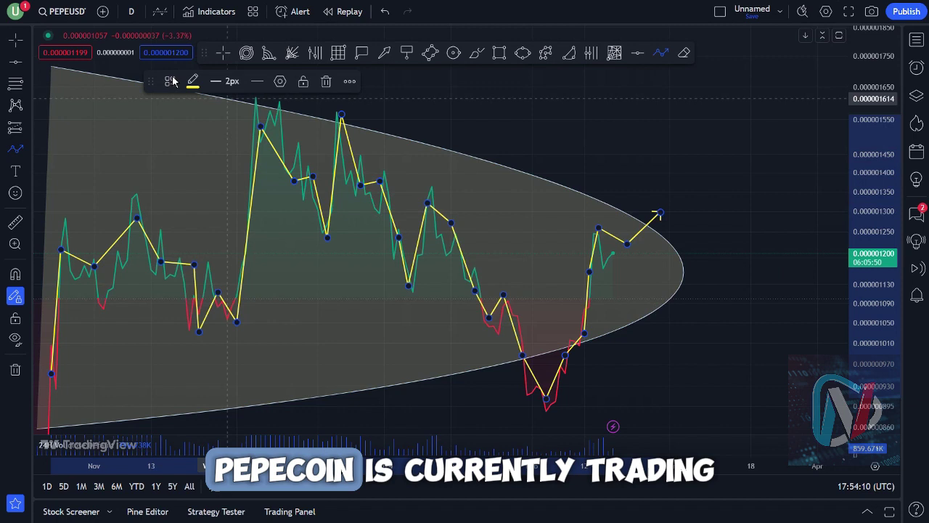
left_click(232, 81)
left_click(227, 166)
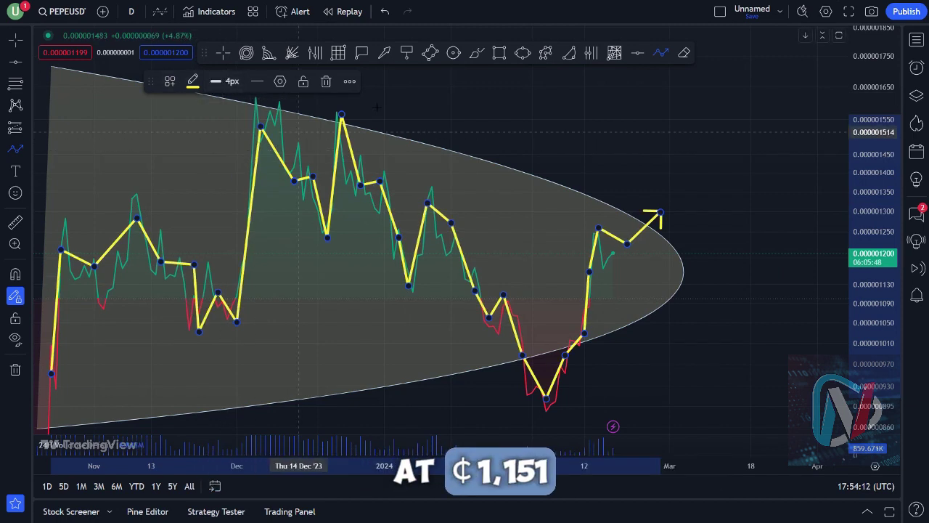
- Draw yellow circles on the late-October high and the initial October low
key("Escape")
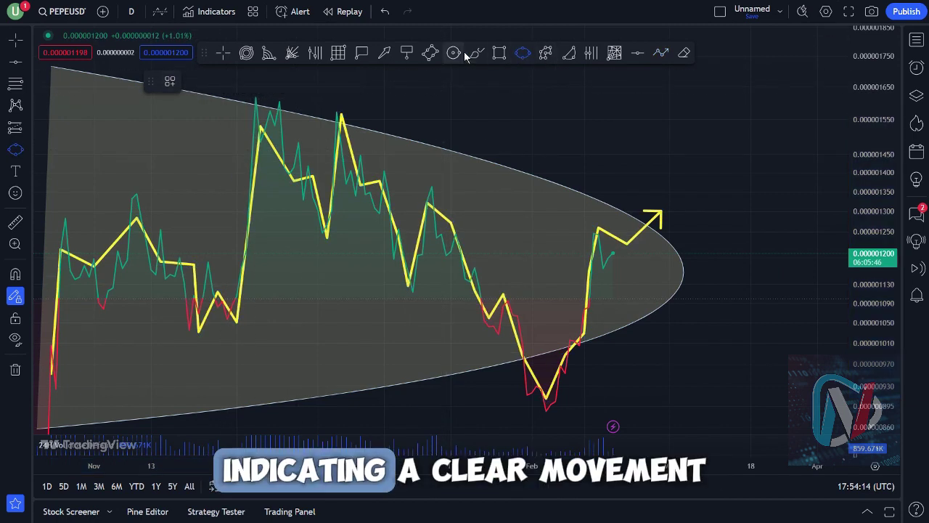
left_click(454, 53)
left_click(61, 247)
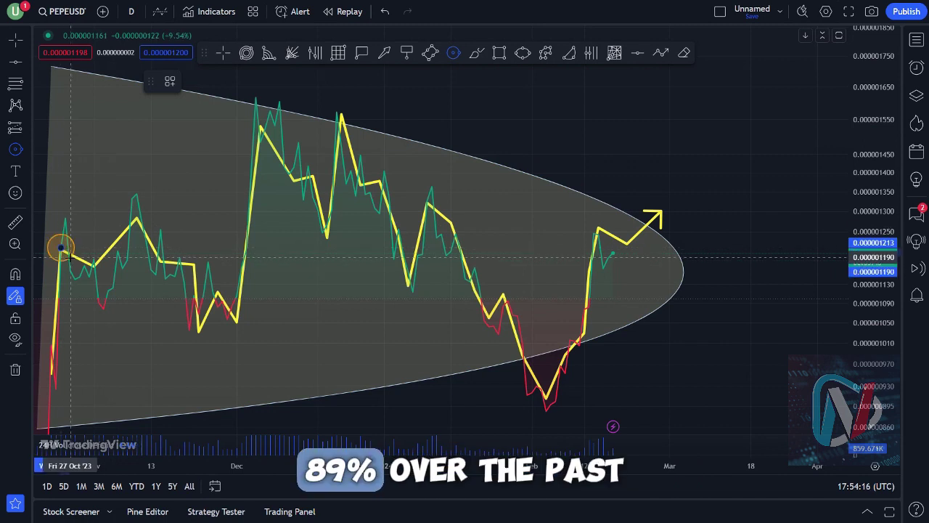
left_click(195, 81)
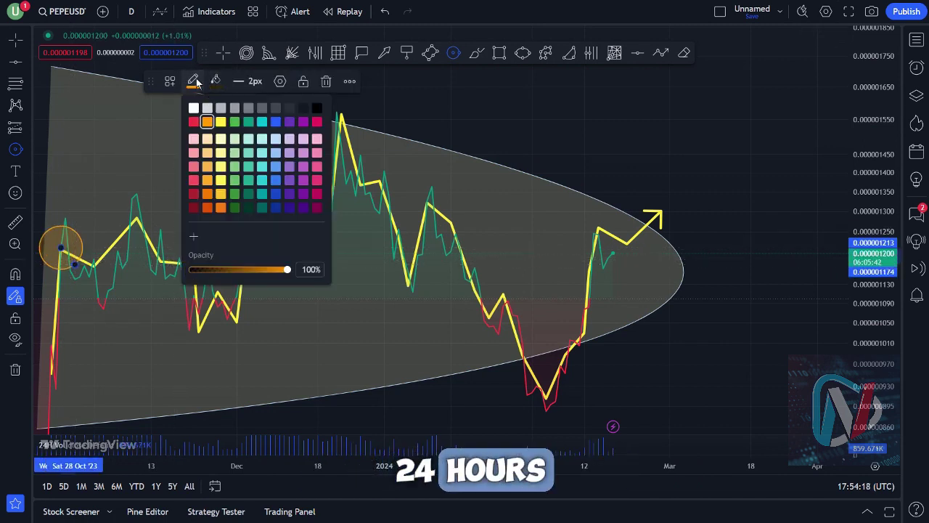
left_click(221, 122)
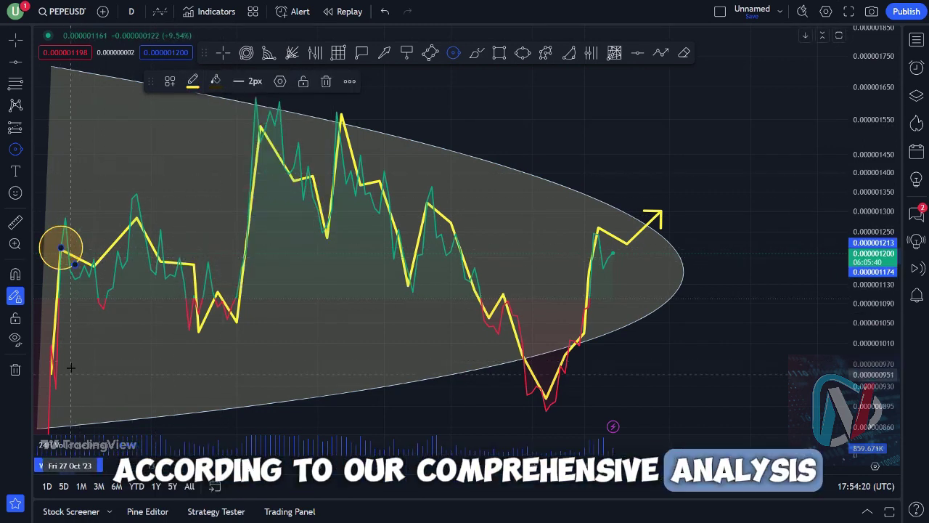
left_click(52, 397)
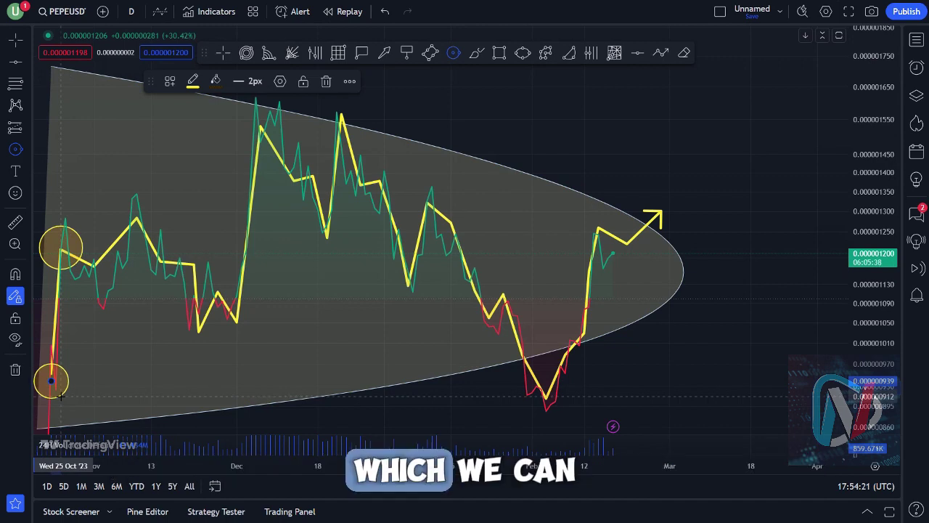
- Circle the November high and late-November low, thickening the circle outline to 4px
left_click(132, 206)
left_click(138, 228)
left_click(253, 81)
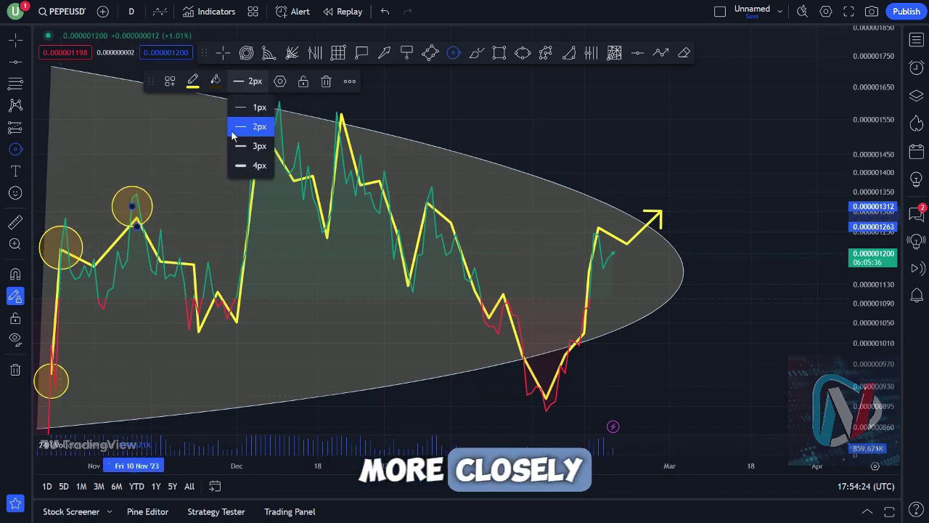
left_click(244, 166)
left_click(199, 329)
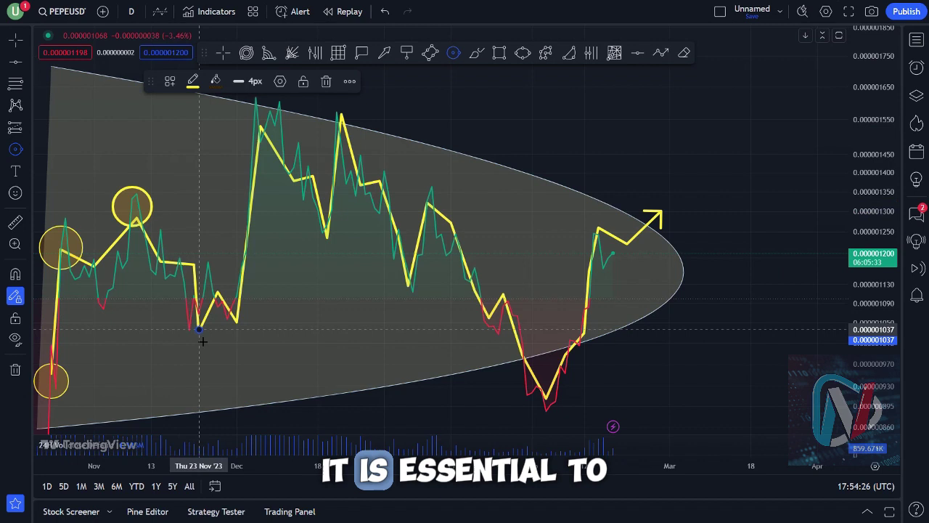
- Circle the mid-November turn and add a small circle at the early-December low
left_click(199, 344)
left_click(194, 256)
left_click(194, 273)
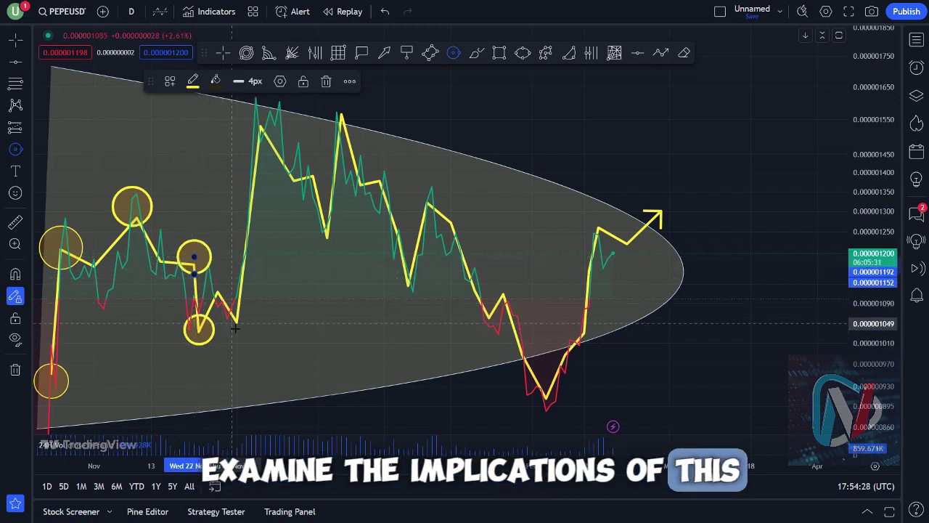
left_click(241, 318)
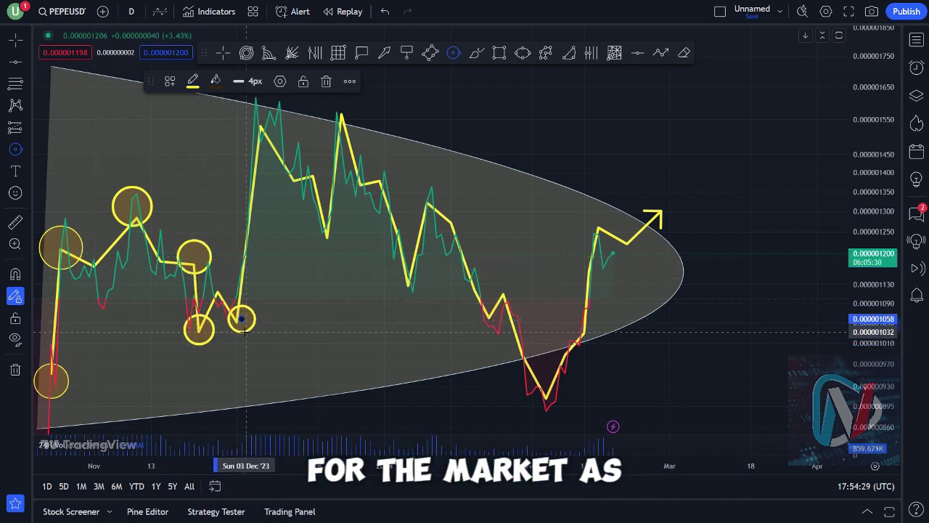
left_click(192, 80)
- Switch the circle colour to blue and ring the December peak, pullback and mid-December low
left_click(316, 122)
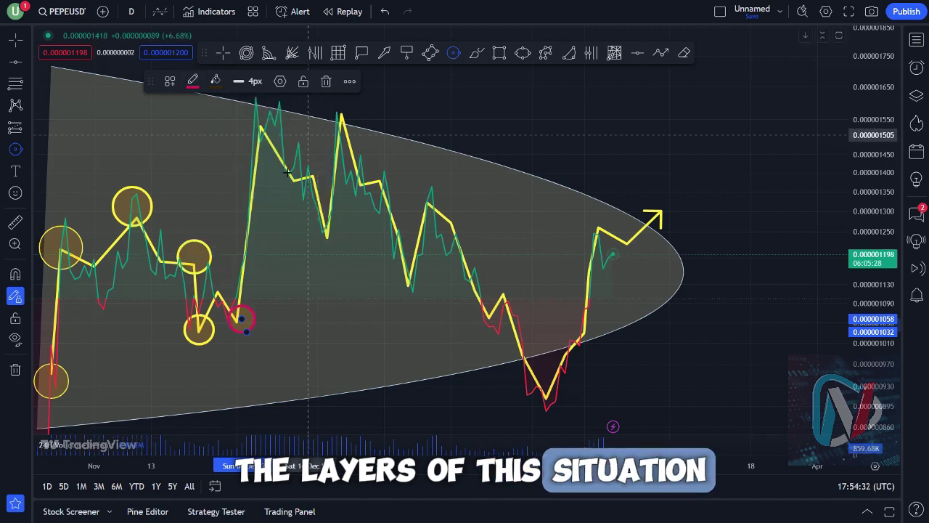
left_click(194, 83)
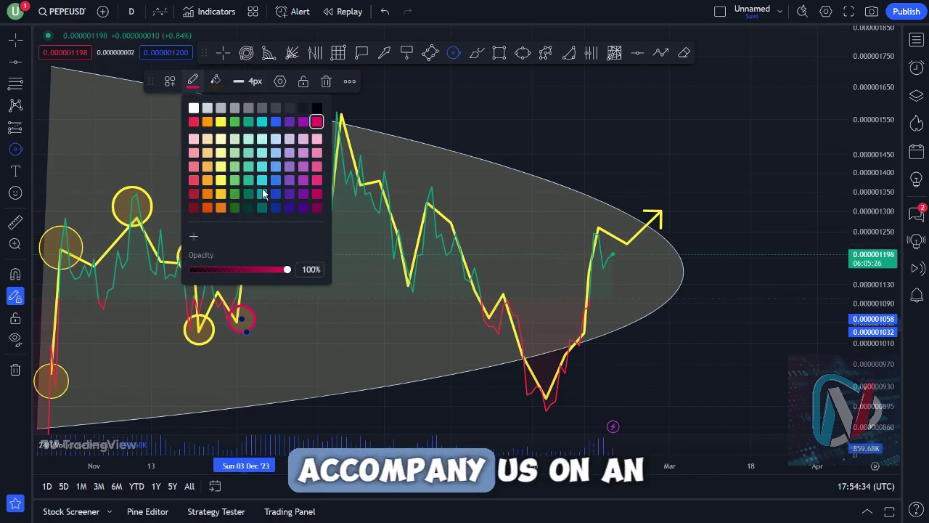
left_click(274, 122)
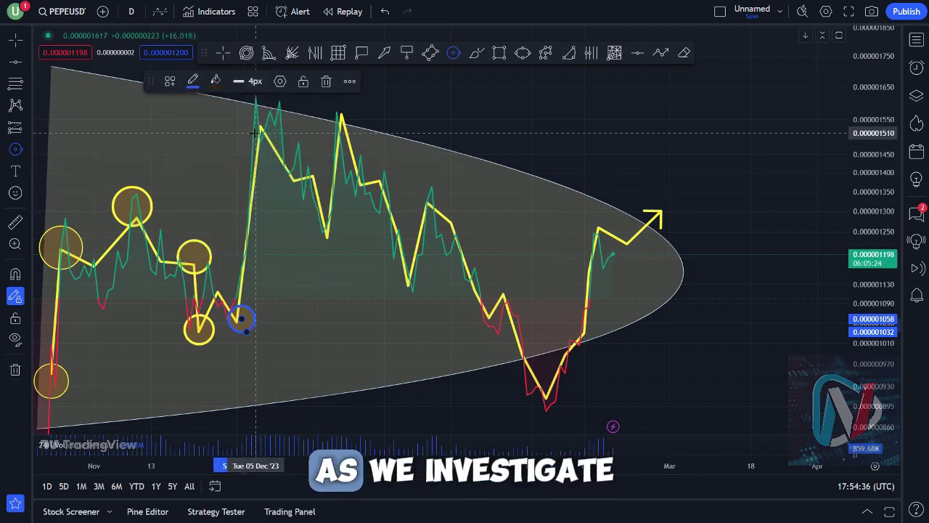
left_click_drag(259, 131, 269, 149)
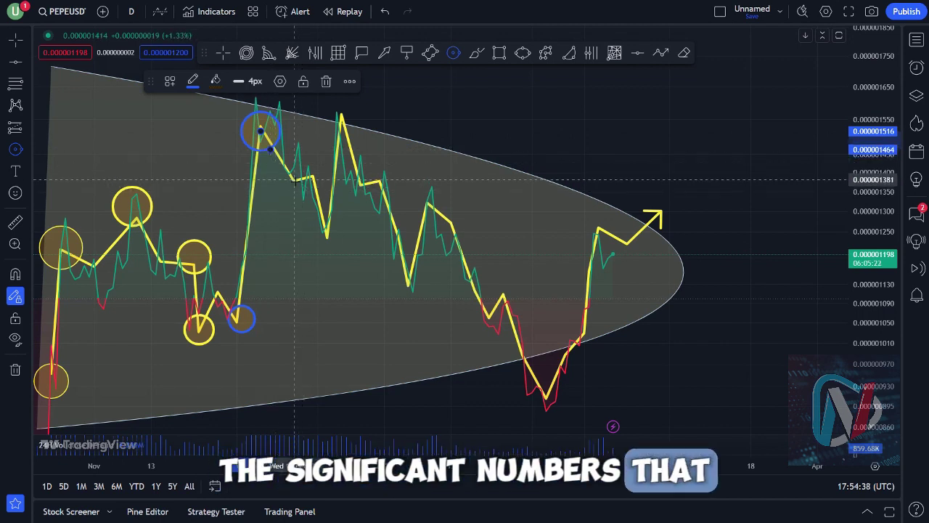
left_click_drag(293, 180, 300, 190)
left_click_drag(328, 234, 332, 252)
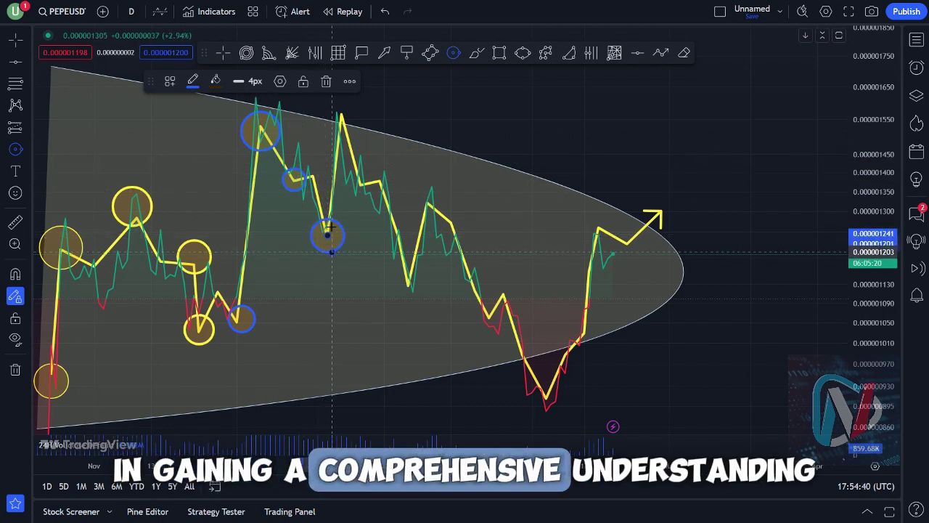
- Ring the later swing points in blue, through the February low, latest peak and arrow tip
left_click_drag(341, 117, 352, 138)
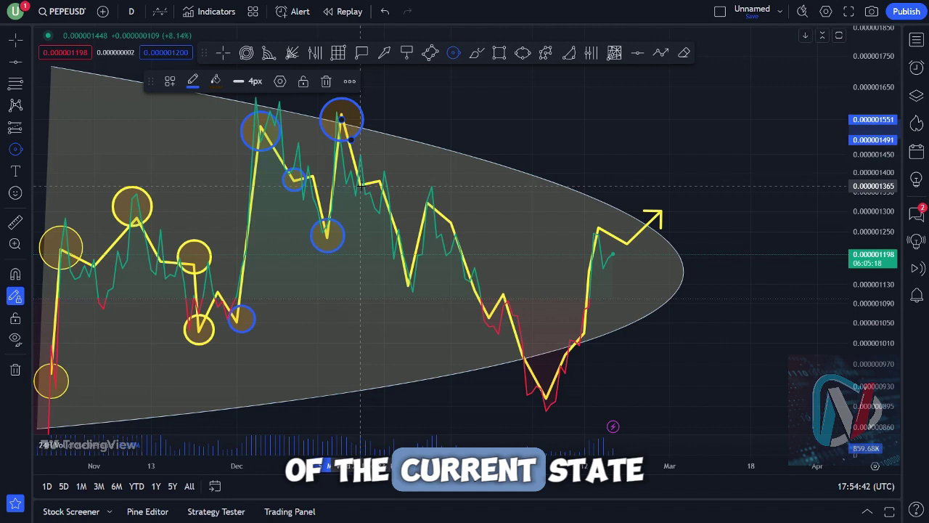
left_click_drag(361, 186, 434, 225)
left_click_drag(489, 315, 489, 325)
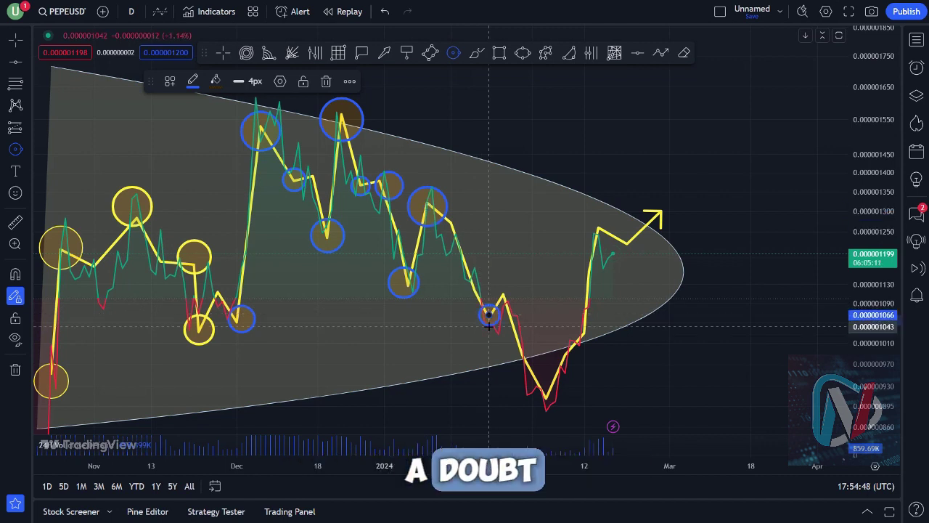
left_click_drag(508, 289, 508, 304)
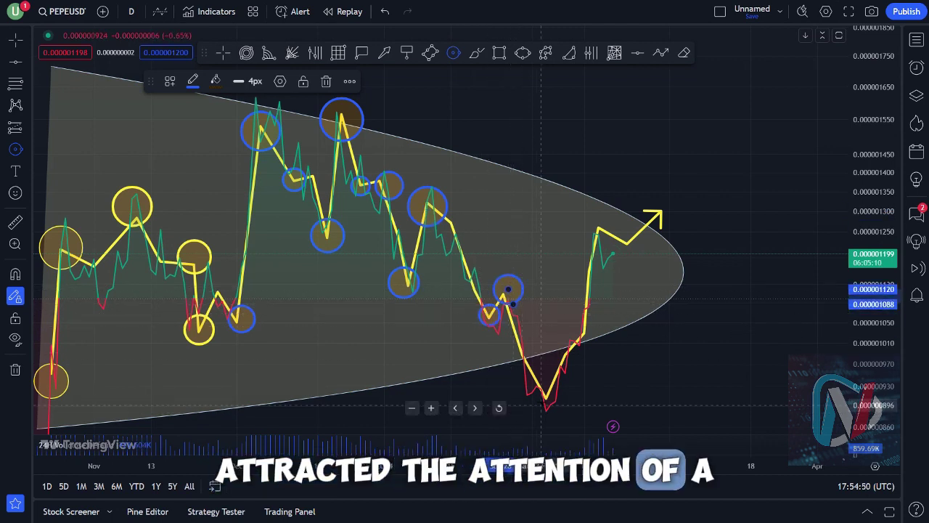
left_click_drag(542, 394, 556, 408)
left_click_drag(579, 336, 585, 356)
mouse_move(598, 235)
left_mouse_down()
mouse_move(603, 248)
mouse_move(637, 254)
left_mouse_up()
left_click_drag(656, 210, 665, 226)
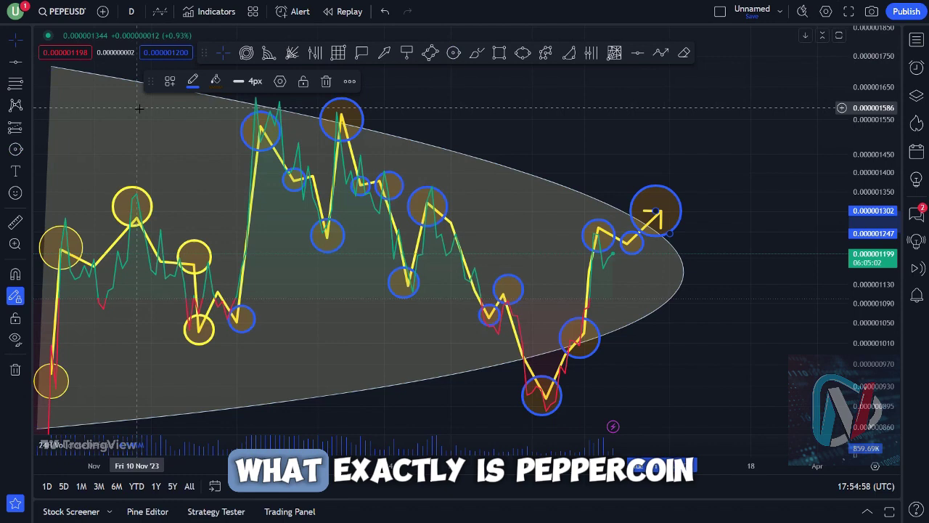
mouse_move(453, 126)
left_mouse_down()
mouse_move(474, 126)
mouse_move(461, 124)
left_mouse_up()
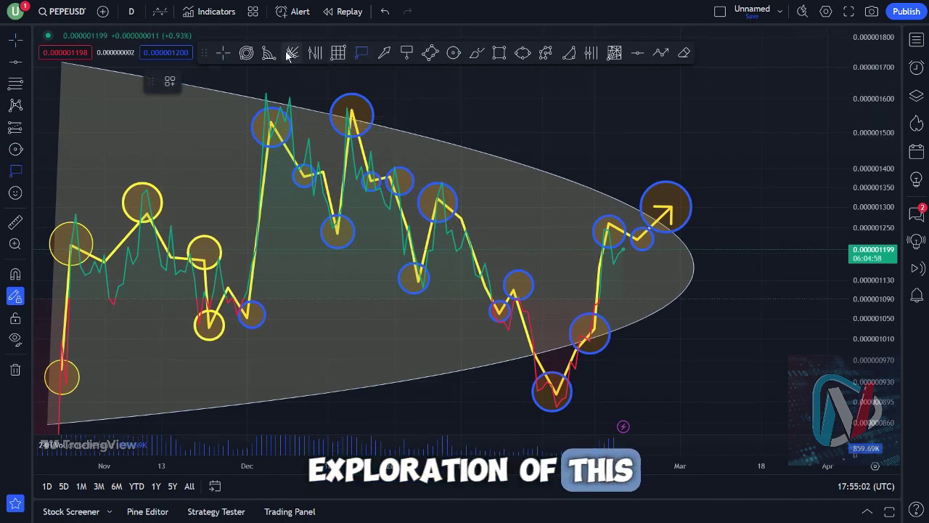
- Add price notes 0.000001224 and 0.000000936, colouring notes pink, green and purple
left_click(407, 53)
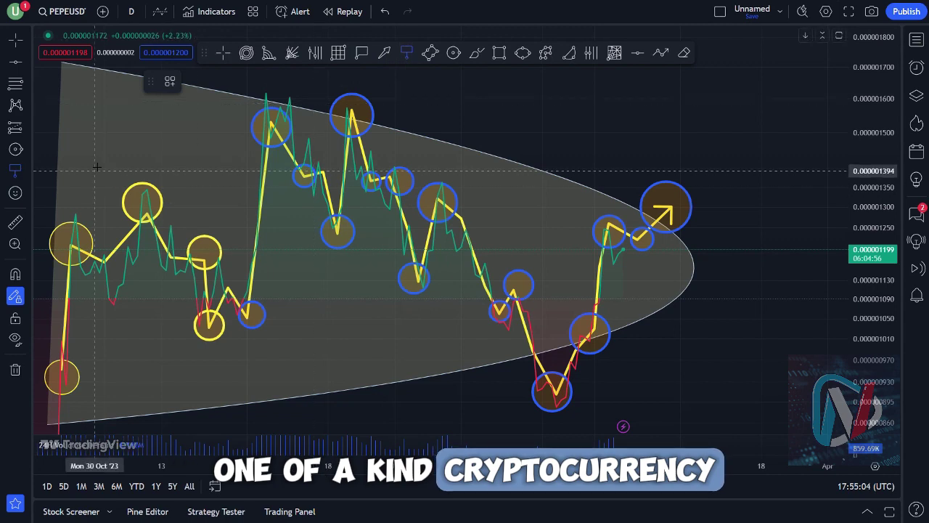
left_click_drag(71, 240, 71, 155)
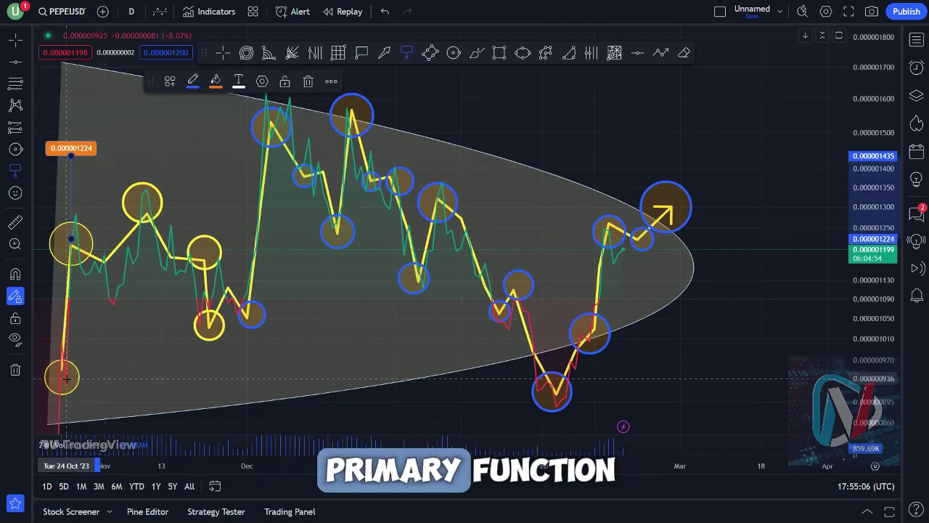
left_click_drag(65, 377, 142, 382)
left_click(215, 82)
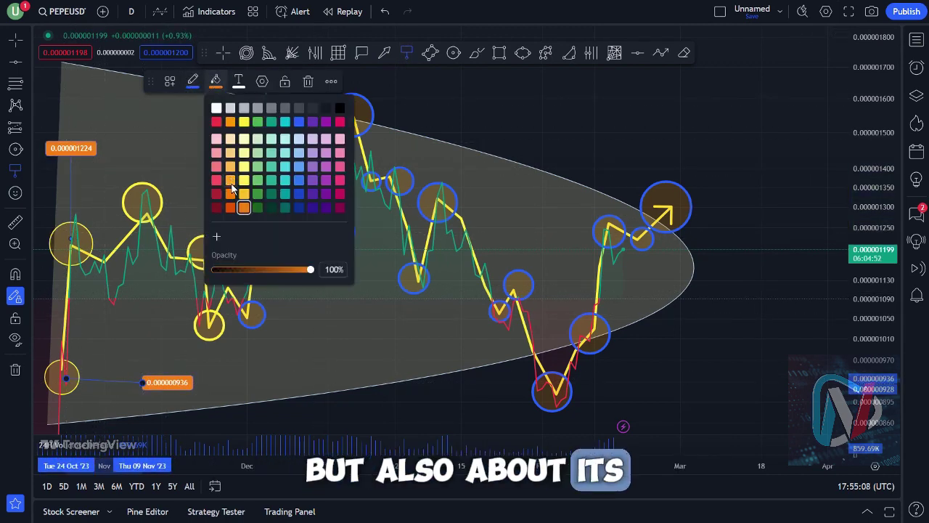
left_click(216, 180)
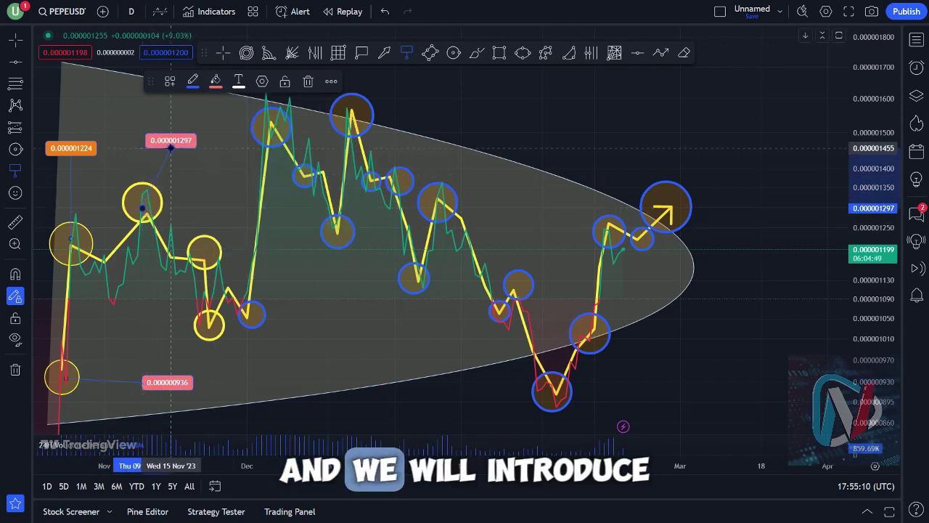
left_click(216, 82)
left_click(262, 185)
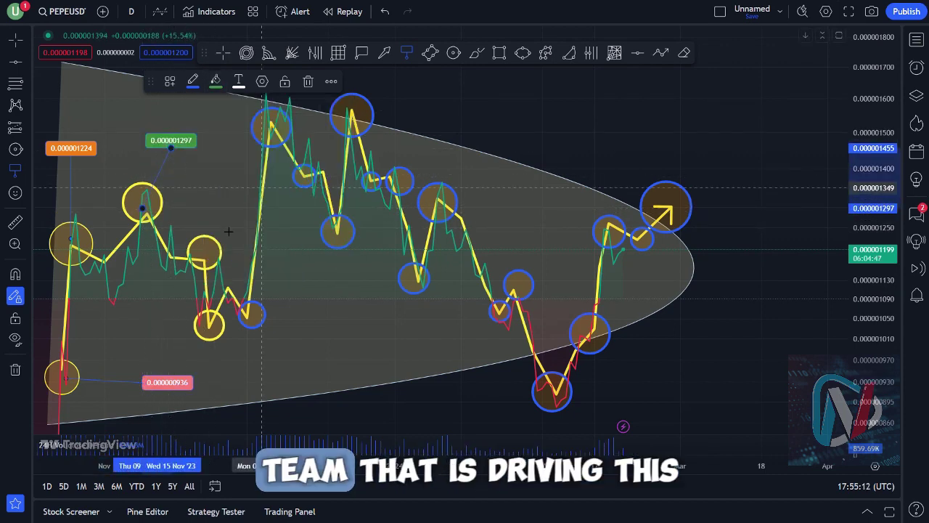
left_click(214, 81)
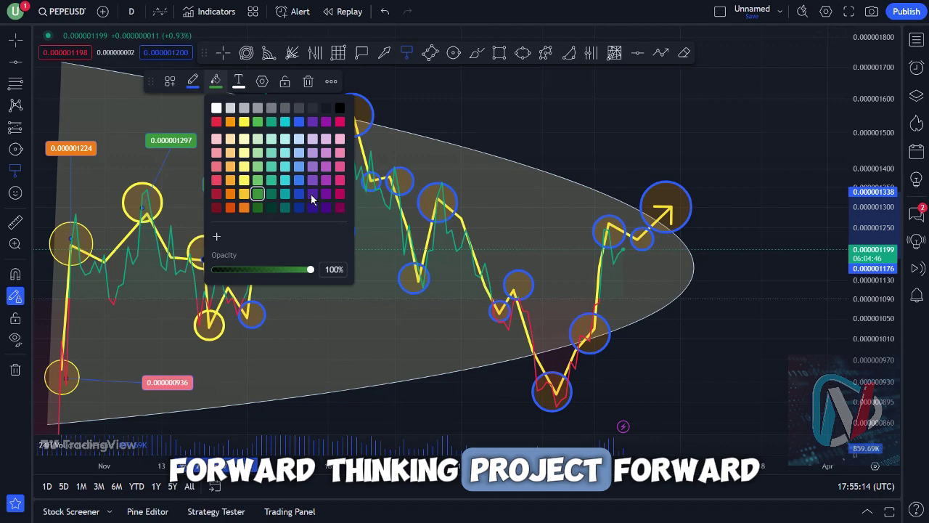
left_click(320, 185)
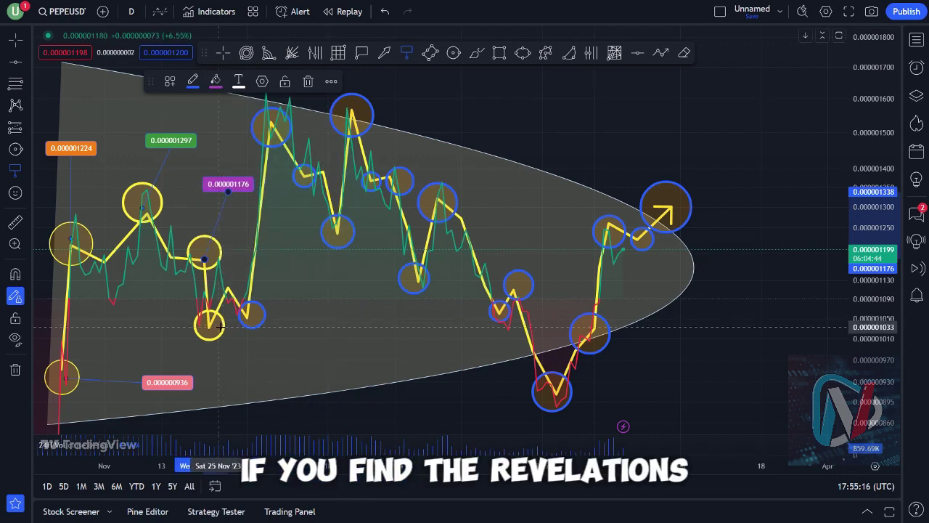
- Add notes 0.000001033 (green), 0.000001054 (purple) and 0.000001237 (green) at circled lows
left_click_drag(219, 328, 251, 384)
left_click(216, 81)
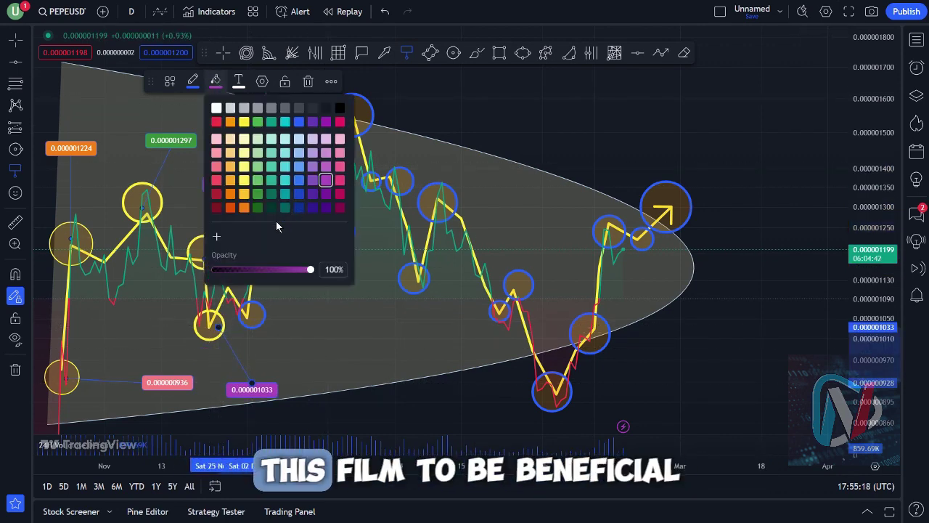
left_click(257, 193)
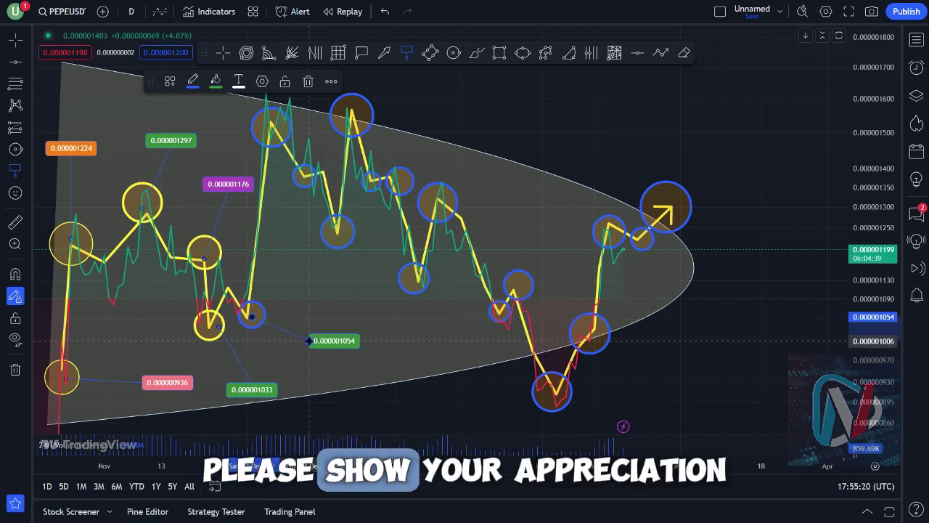
left_click(216, 81)
left_click(328, 124)
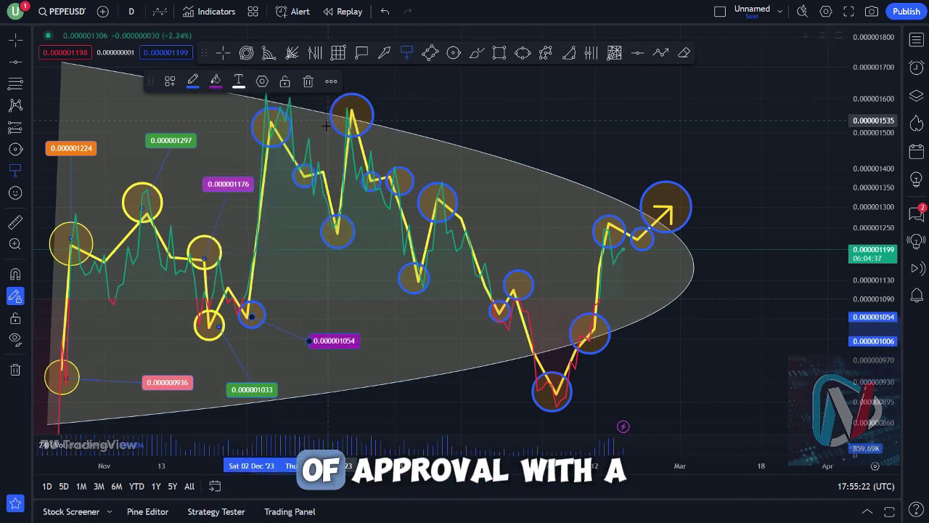
left_click(337, 234)
left_click(334, 283)
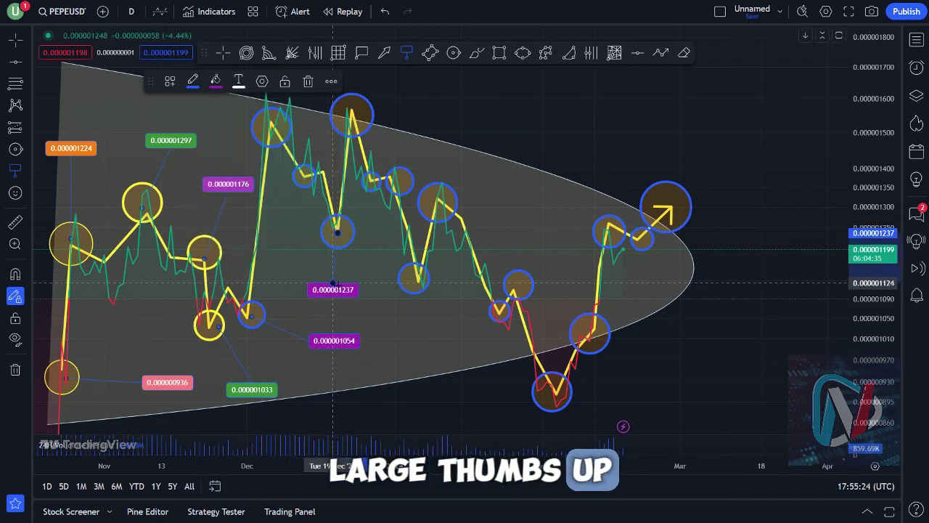
left_click(217, 81)
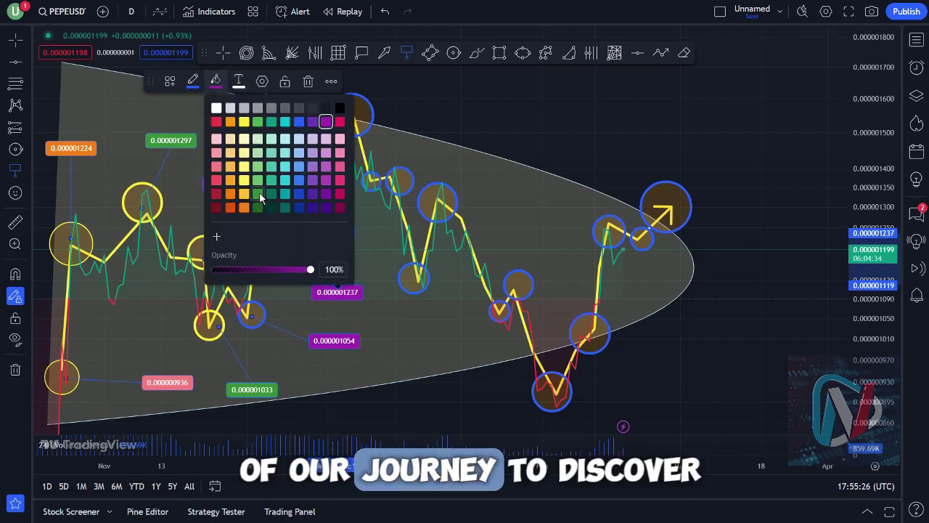
left_click(260, 192)
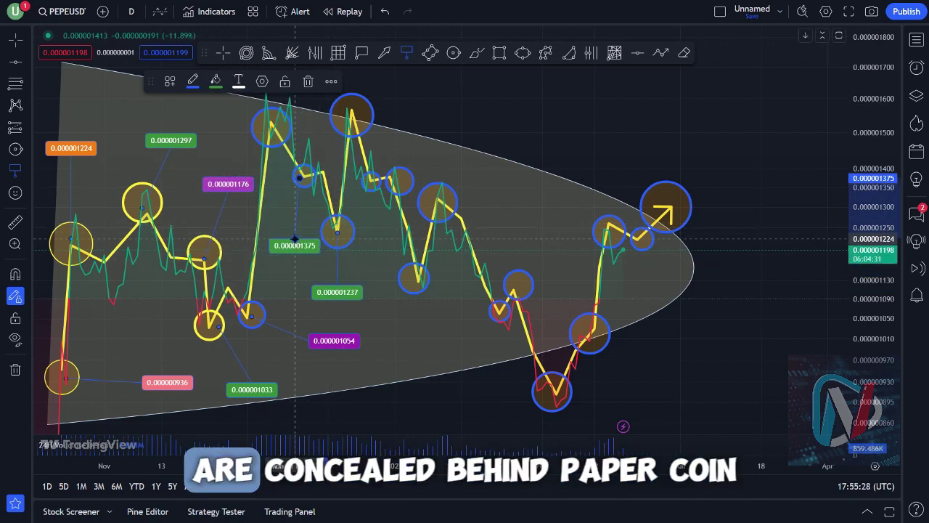
- Add notes 0.000001375 (pink), 0.000001498 (purple) and 0.000001544 (green) at the top peaks
left_click_drag(295, 238, 295, 246)
left_click(212, 81)
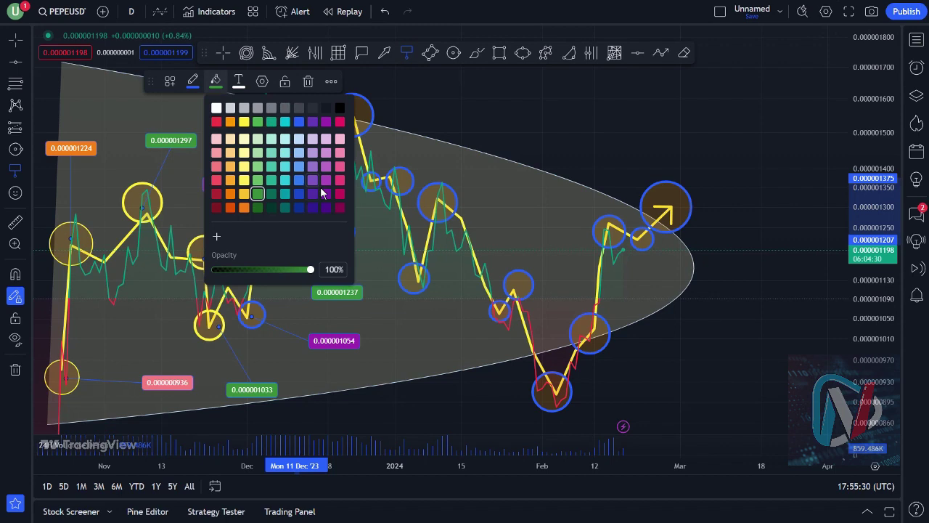
left_click(339, 179)
mouse_move(270, 132)
left_mouse_down()
mouse_move(240, 115)
mouse_move(246, 108)
left_mouse_up()
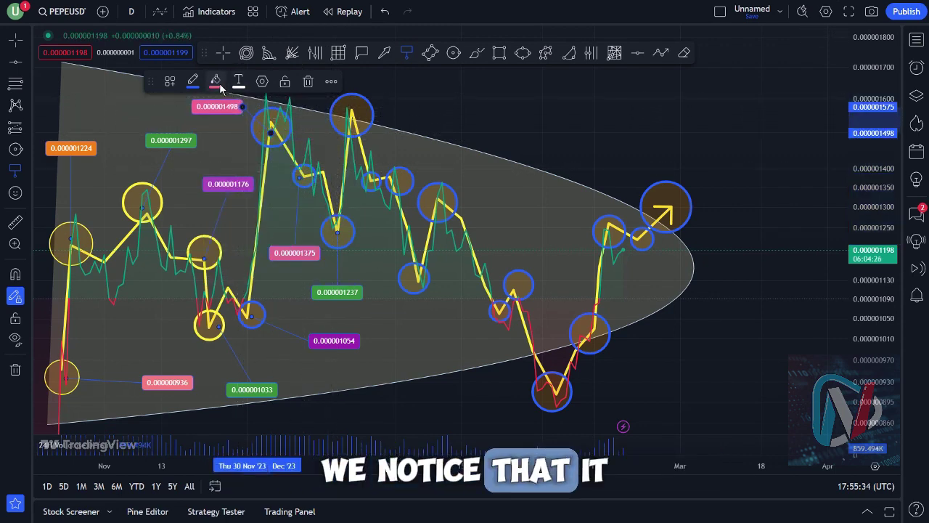
left_click(220, 85)
left_click(307, 178)
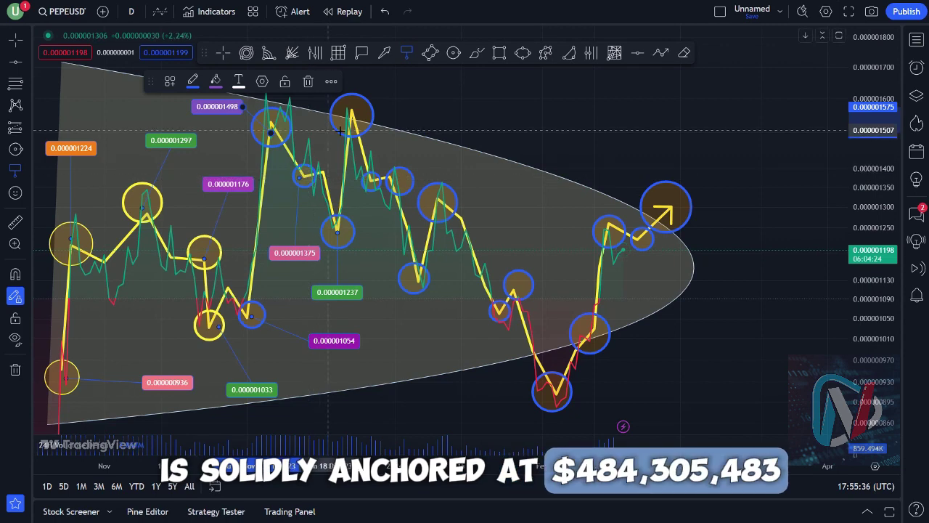
left_click_drag(357, 116, 385, 106)
left_click(213, 81)
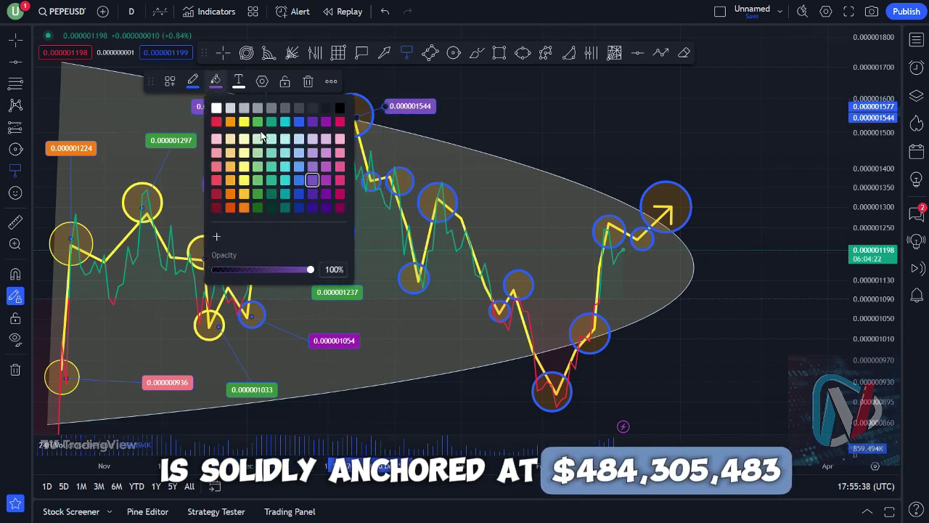
left_click(260, 193)
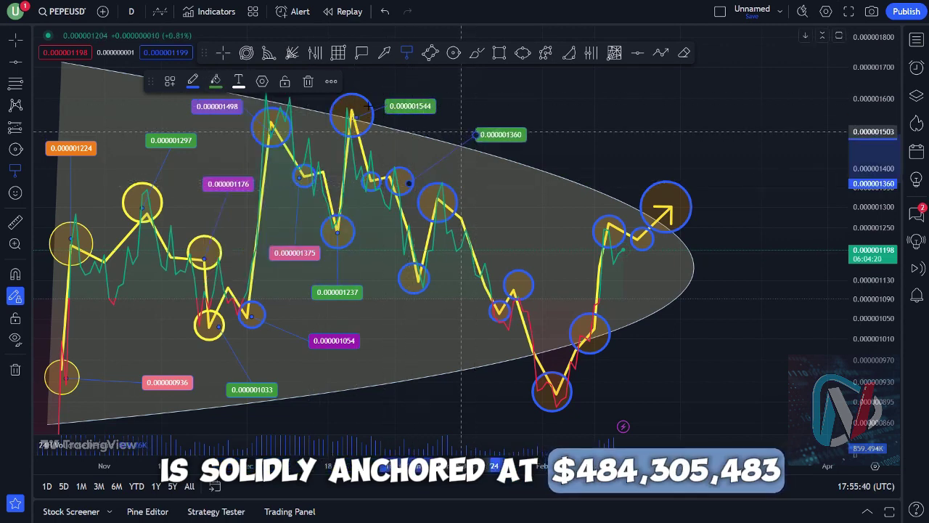
- Colour notes 0.000001360 blue and 0.000001312 orange; add 0.000001131 (pink) and 0.000001118 (yellow)
left_click(217, 80)
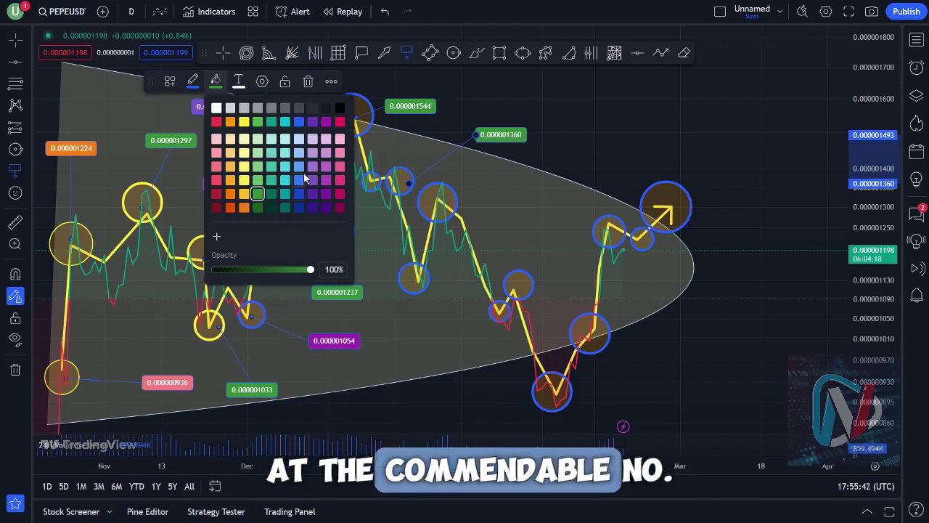
left_click(298, 121)
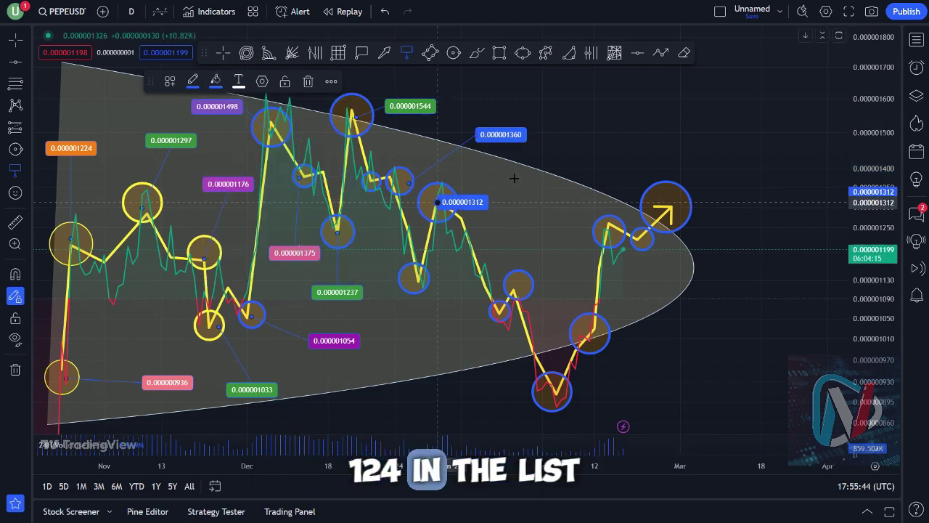
left_click(216, 82)
left_click(229, 181)
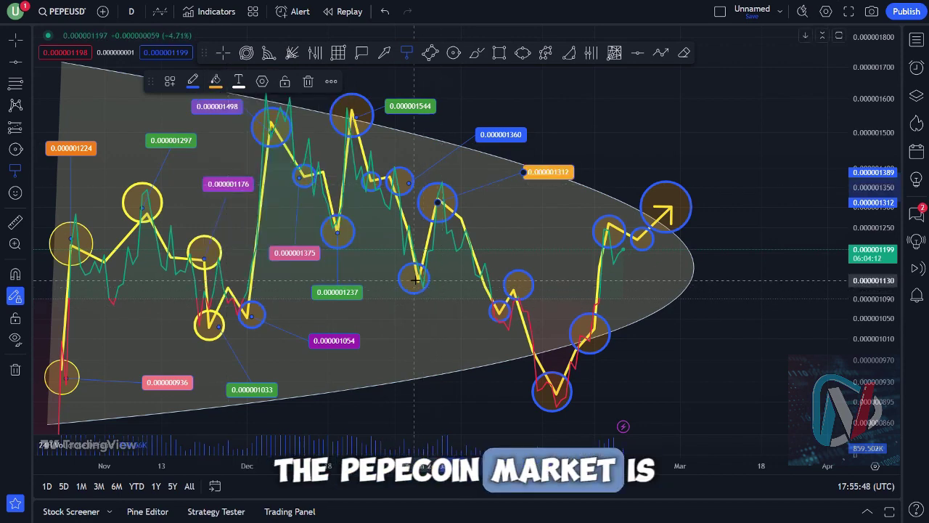
left_click_drag(414, 279, 408, 346)
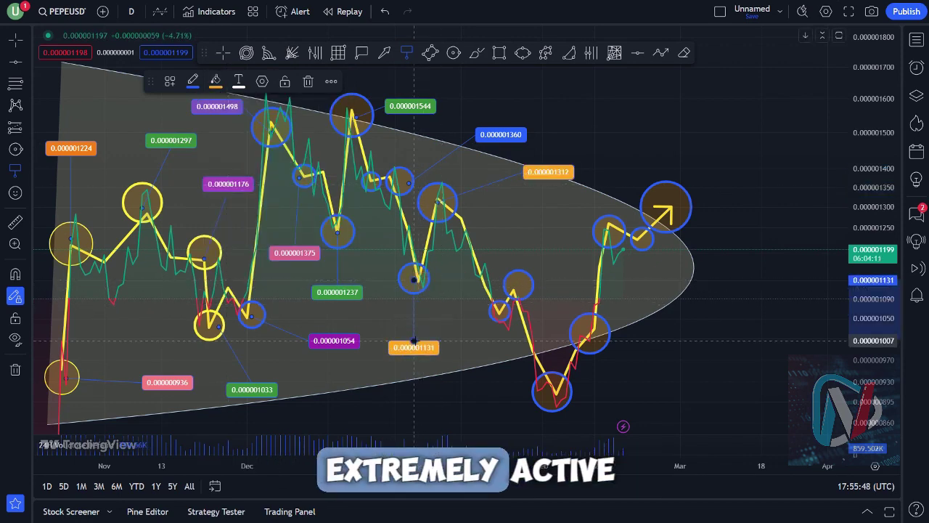
left_click(216, 82)
left_click(338, 180)
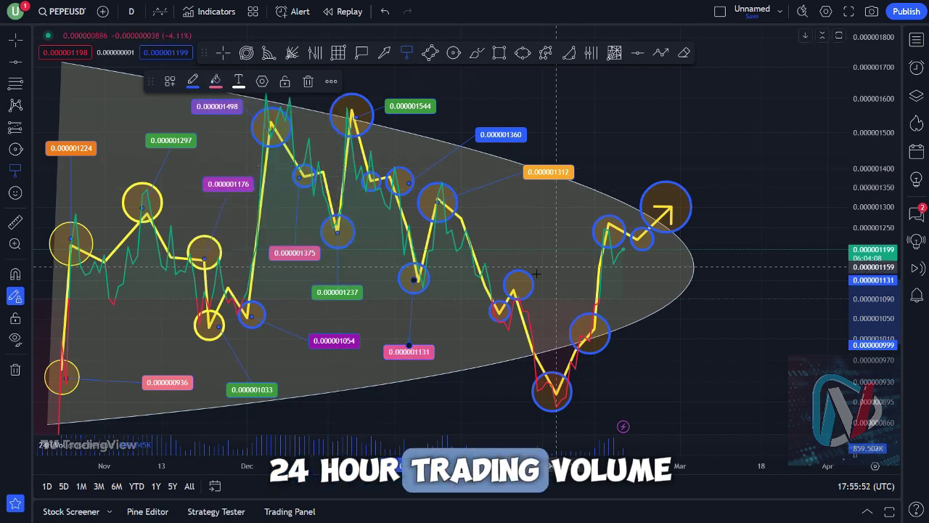
left_click_drag(532, 286, 533, 225)
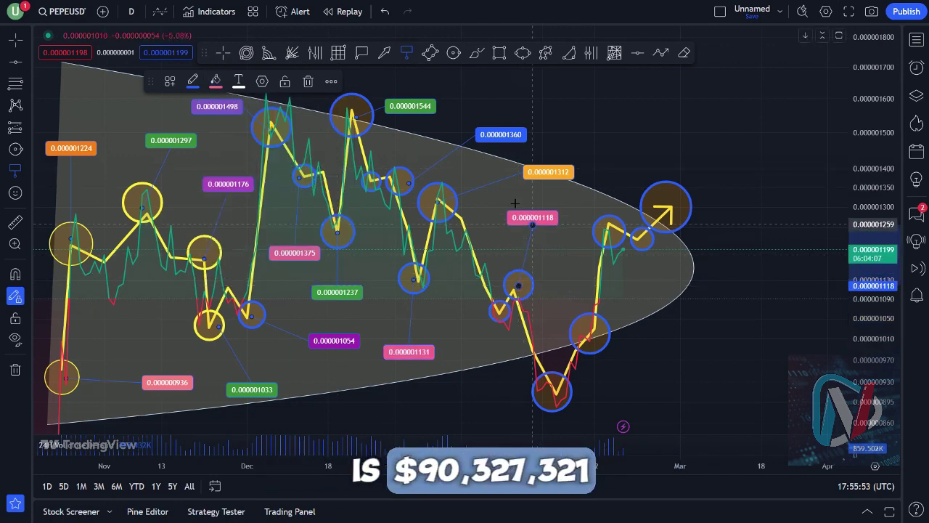
left_click(217, 82)
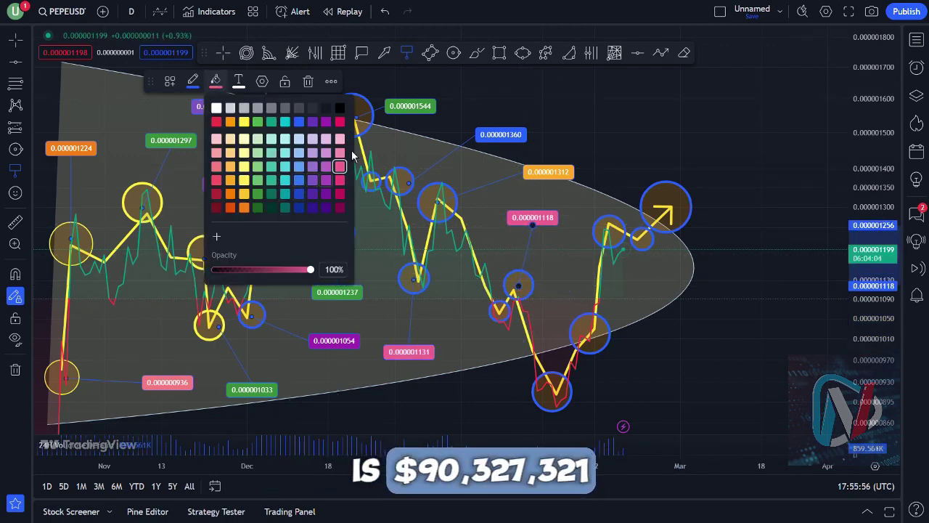
left_click(245, 122)
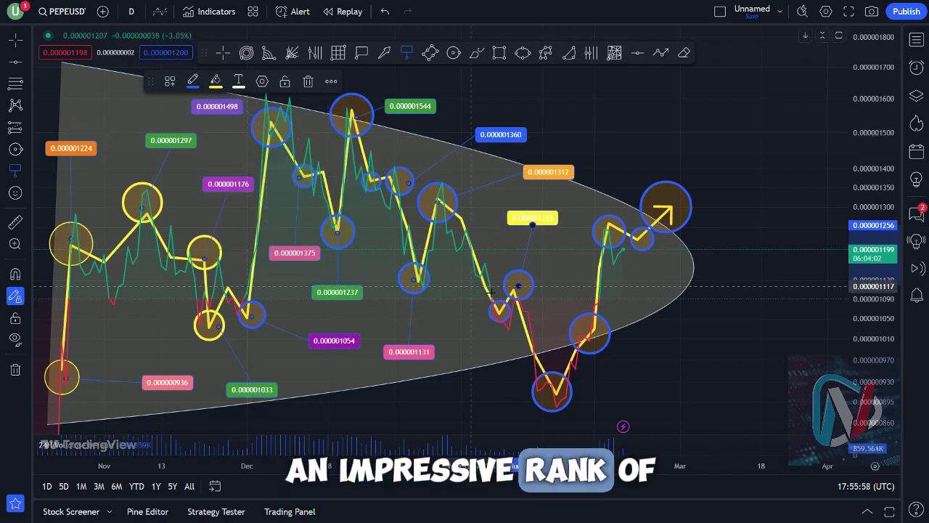
- Add an orange 0.000001062 note on the lower wedge edge and a green 0.000001013 note
mouse_move(497, 308)
left_mouse_down()
mouse_move(473, 368)
mouse_move(461, 368)
left_mouse_up()
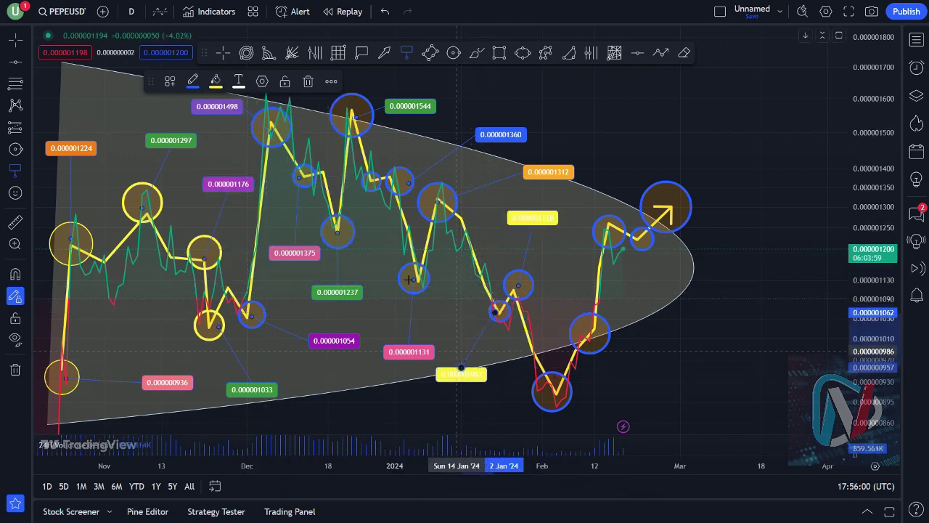
left_click(216, 81)
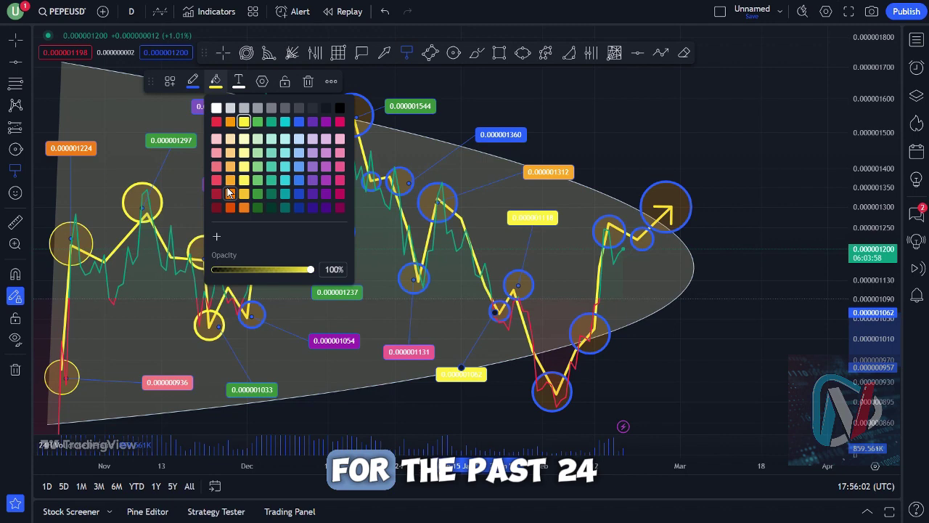
left_click(229, 193)
left_click_drag(586, 336, 633, 320)
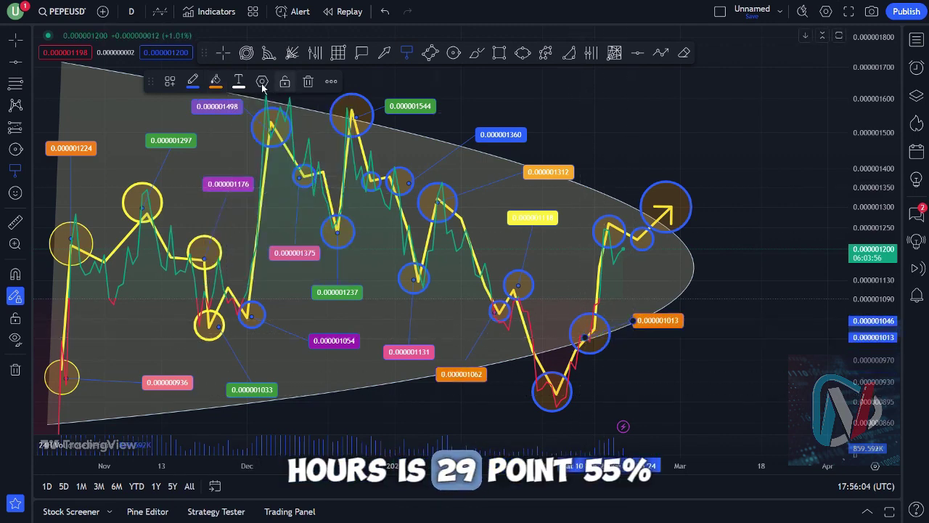
left_click(214, 81)
left_click(260, 196)
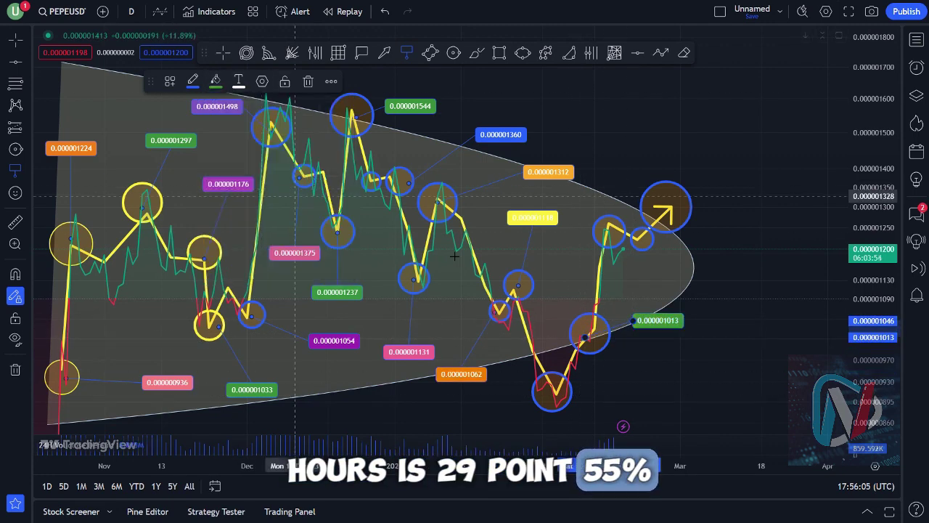
- Add a pink 0.000000922 note beside the bottom circle
left_click(556, 389)
left_click_drag(556, 389, 595, 394)
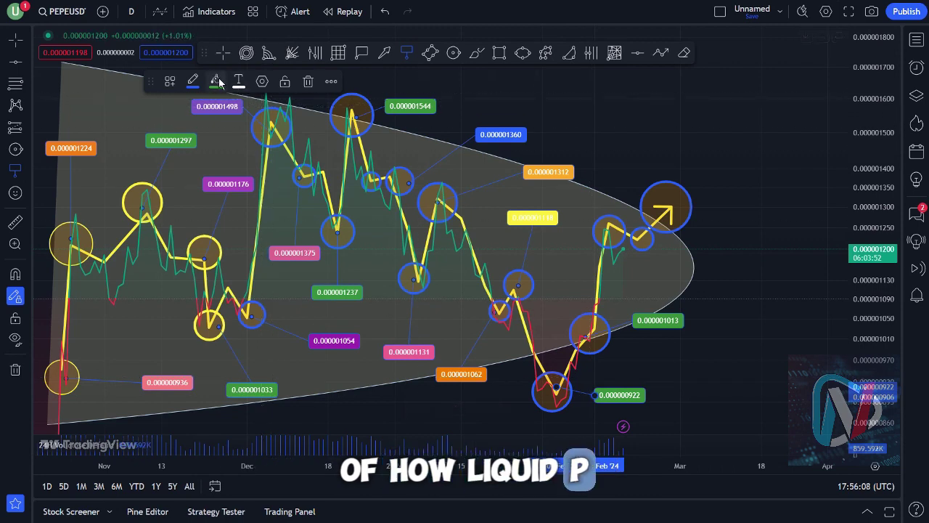
left_click(218, 81)
left_click(244, 153)
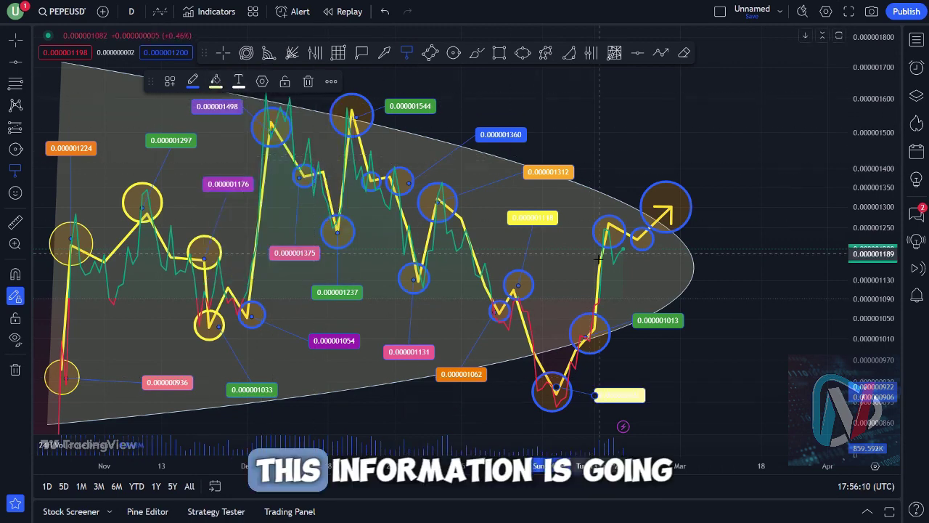
left_click(216, 82)
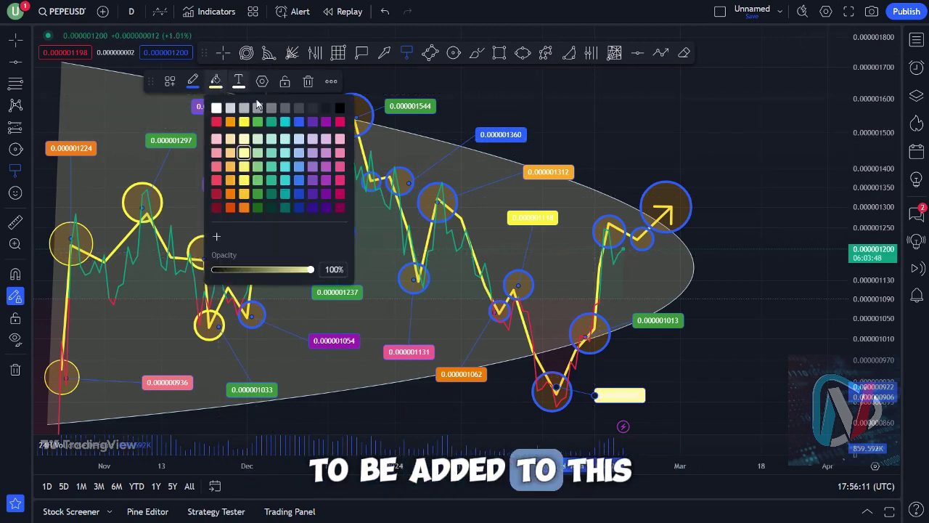
left_click(340, 167)
- Add 0.000001237 (light orange) and 0.000001215 (pink) notes, and colour the 0.000001273 note green
left_click_drag(605, 232, 604, 131)
left_click(221, 82)
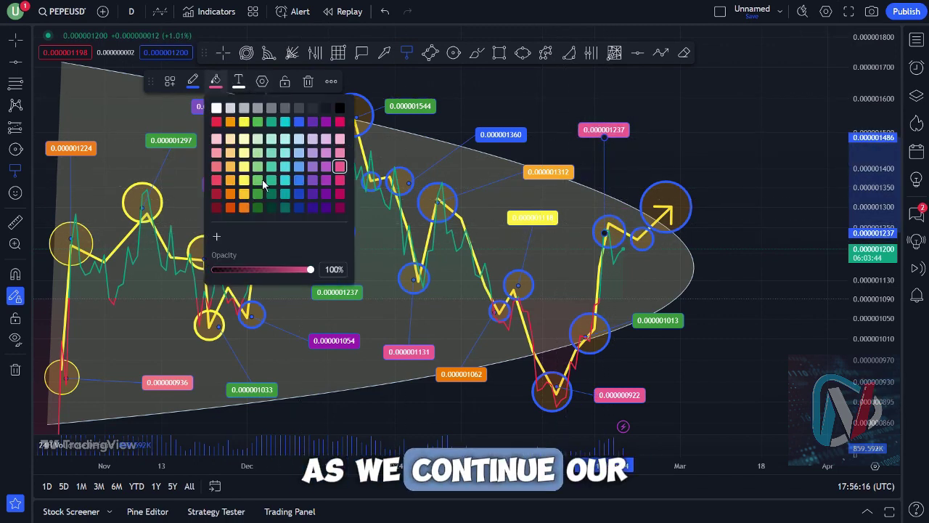
left_click(230, 170)
mouse_move(642, 240)
left_mouse_down()
mouse_move(665, 242)
mouse_move(652, 287)
left_mouse_up()
left_click(217, 82)
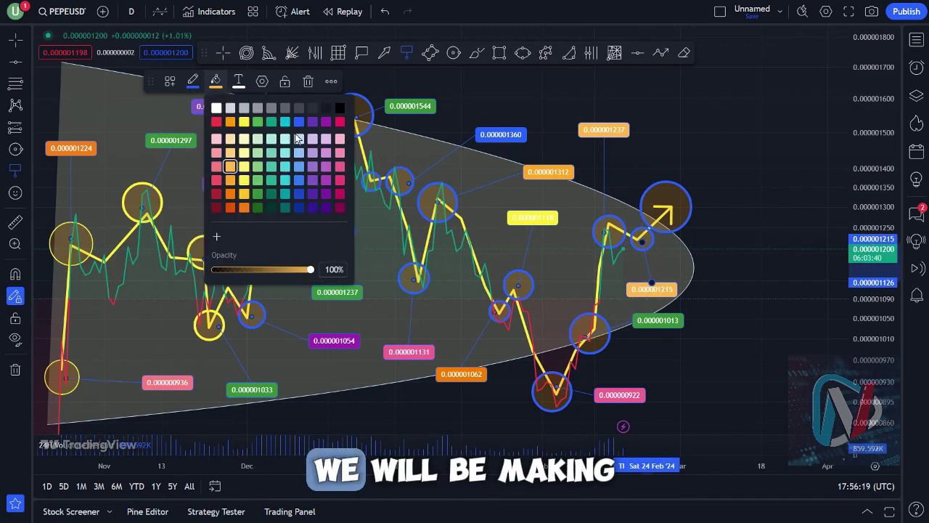
left_click(341, 181)
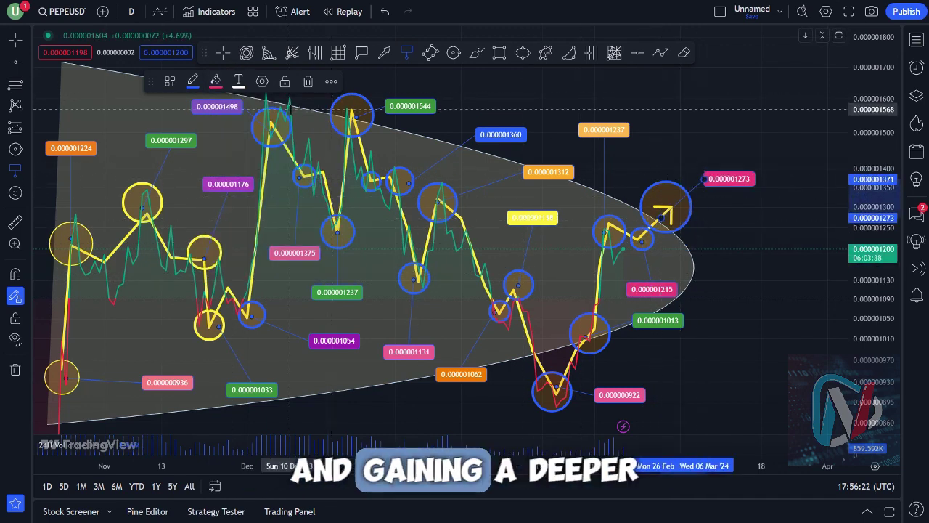
left_click(218, 82)
left_click(275, 181)
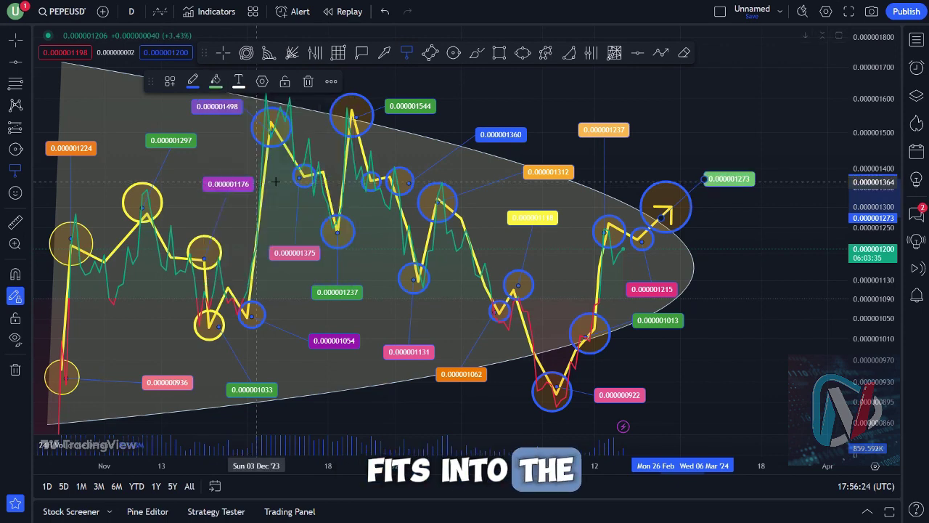
- Switch to the cross cursor, then ring the 0.000001224 label with a 3px ellipse
left_click(24, 58)
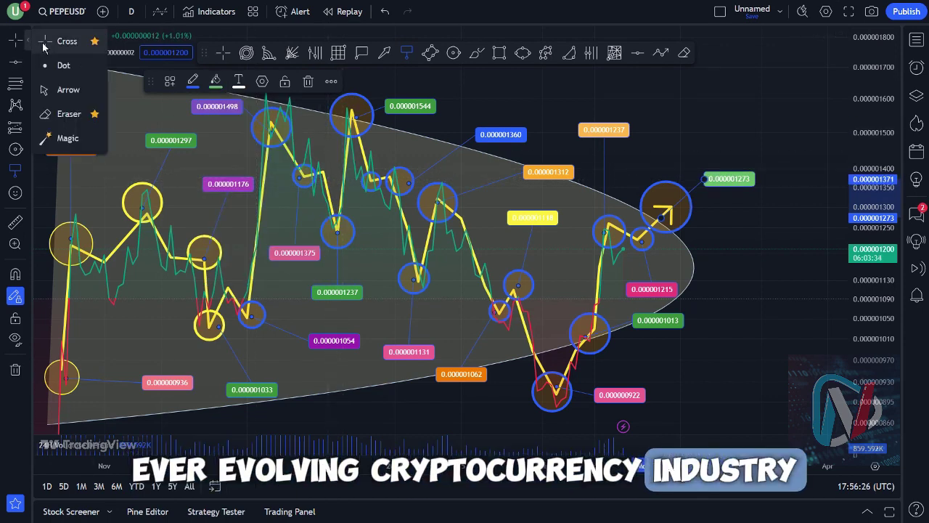
left_click(43, 45)
left_click_drag(514, 94, 524, 97)
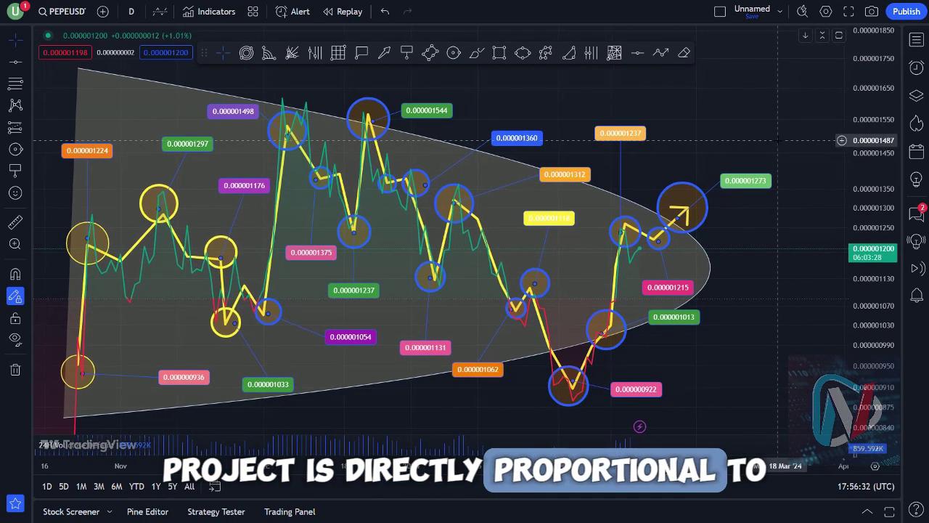
left_click(525, 53)
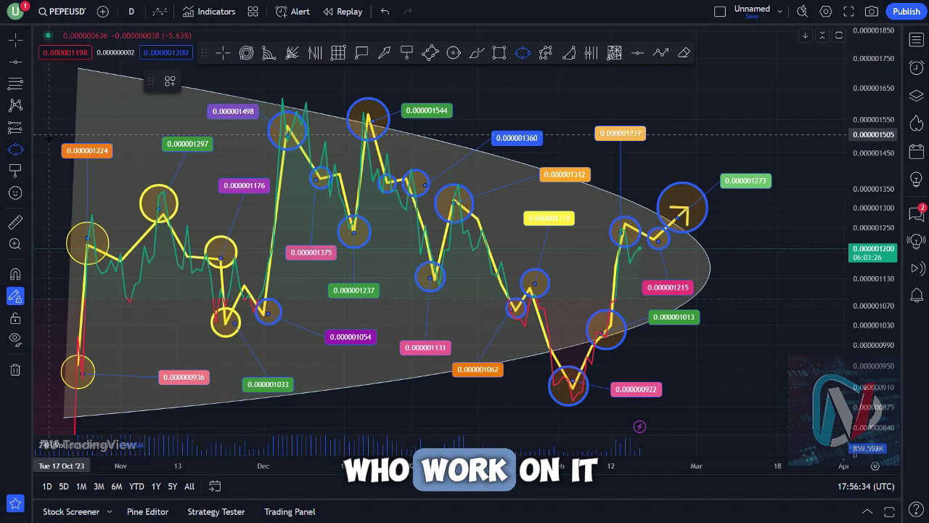
left_click(126, 150)
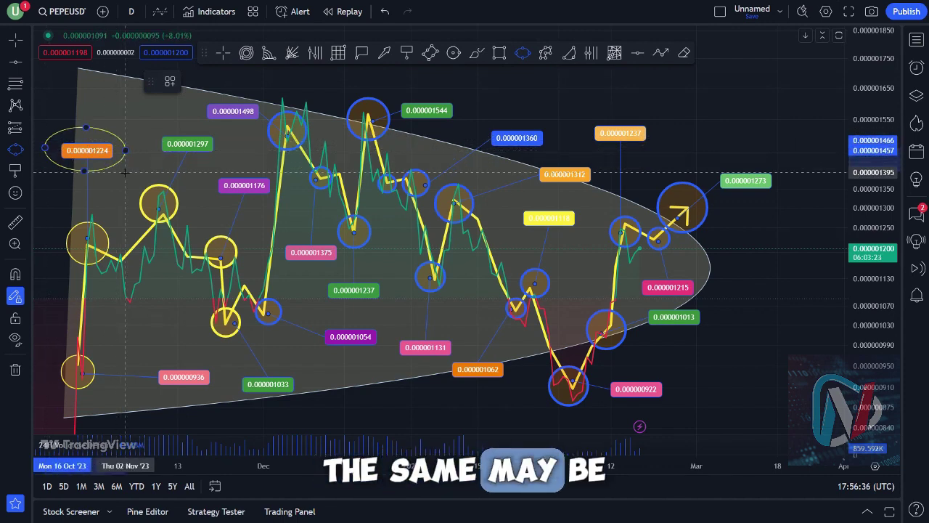
left_click(227, 83)
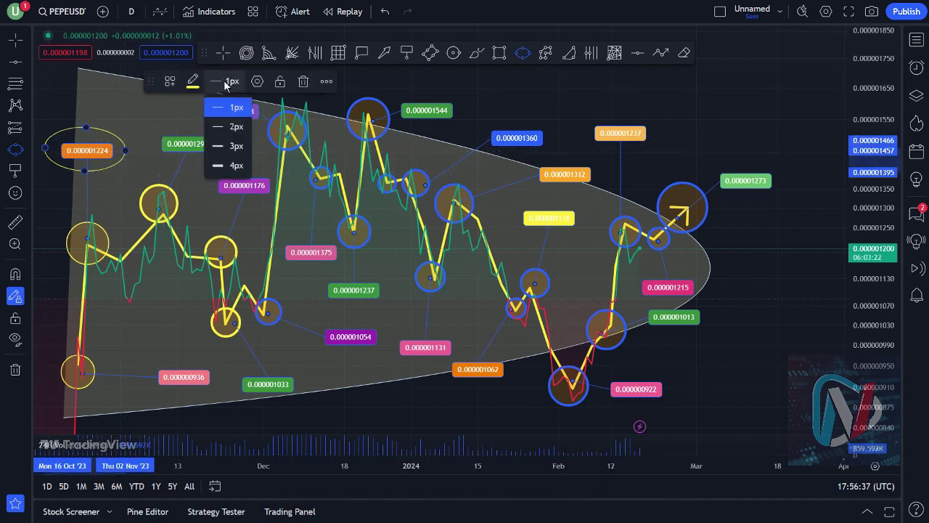
left_click(231, 148)
- Draw ellipses around the 0.000001297, 0.000001498 and 0.000001176 labels
left_click(150, 143)
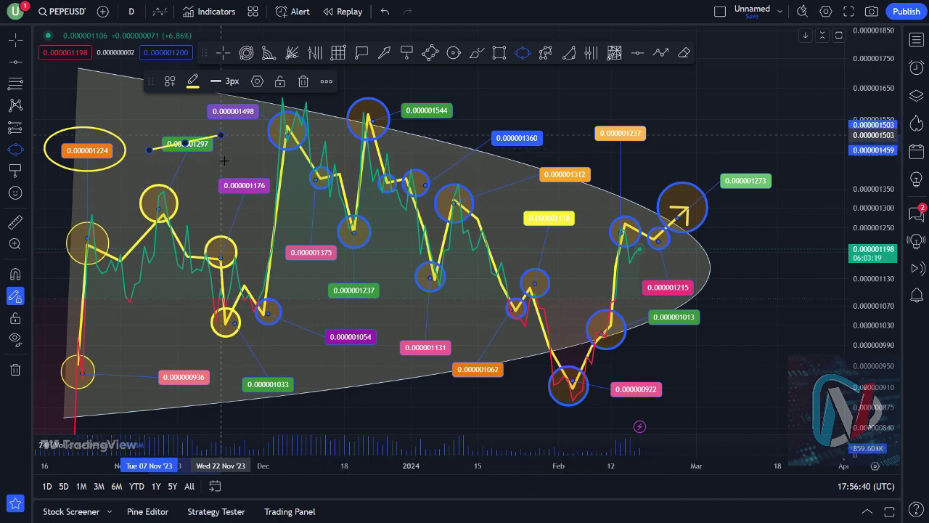
left_click(220, 143)
left_click(189, 109)
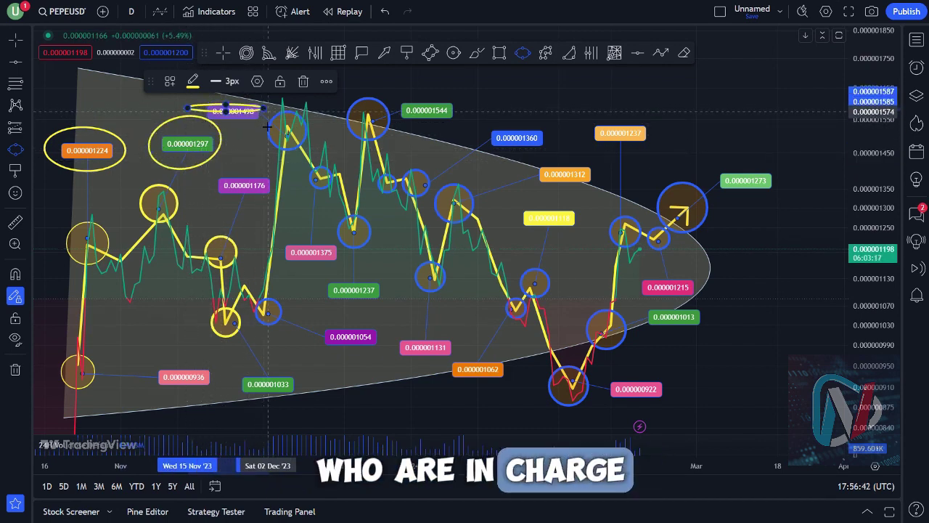
left_click(263, 109)
left_click(225, 125)
left_click(202, 189)
left_click(278, 179)
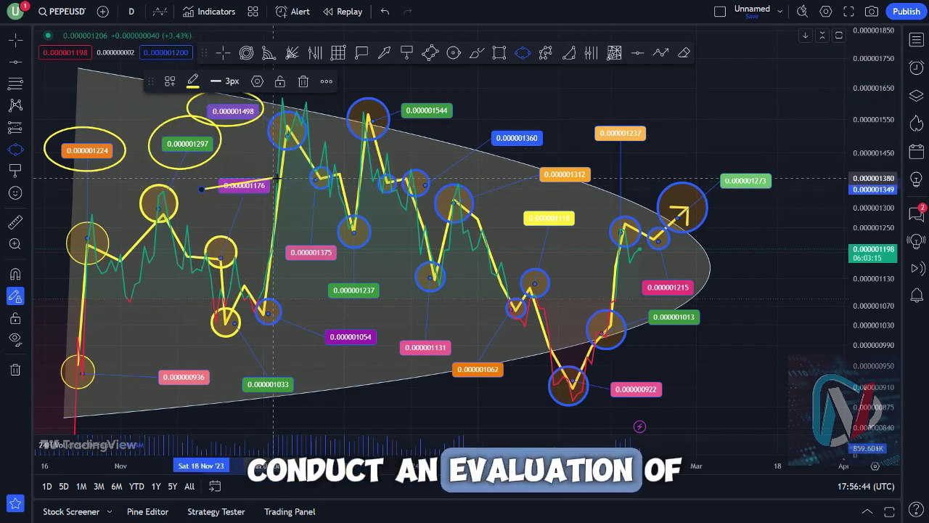
left_click(242, 201)
- Draw ellipses around the 0.000000936, 0.000001033 and 0.000001375 labels
left_click(153, 376)
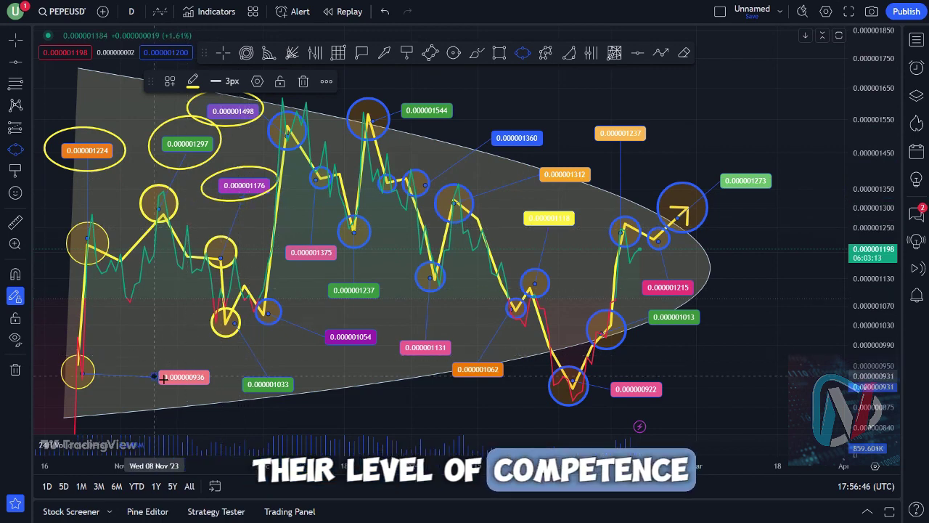
left_click(221, 377)
left_click(222, 398)
left_click(230, 386)
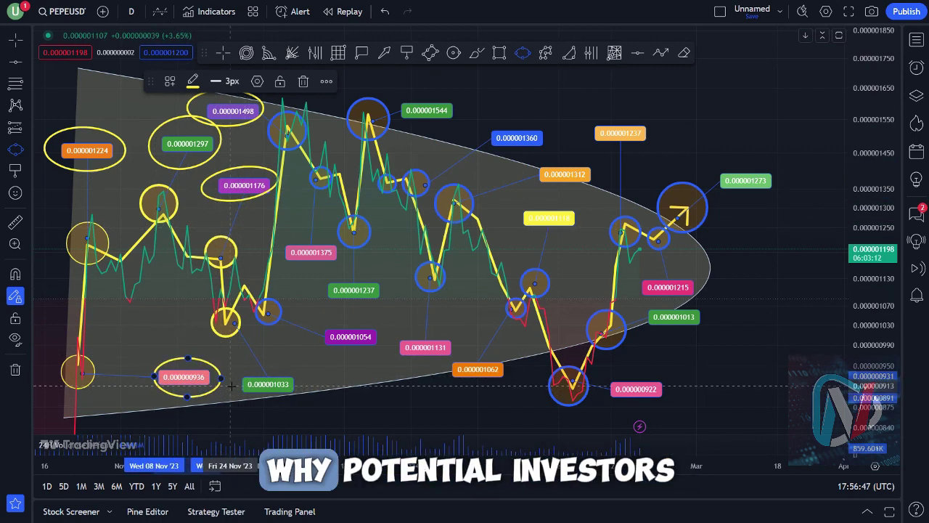
left_click(292, 406)
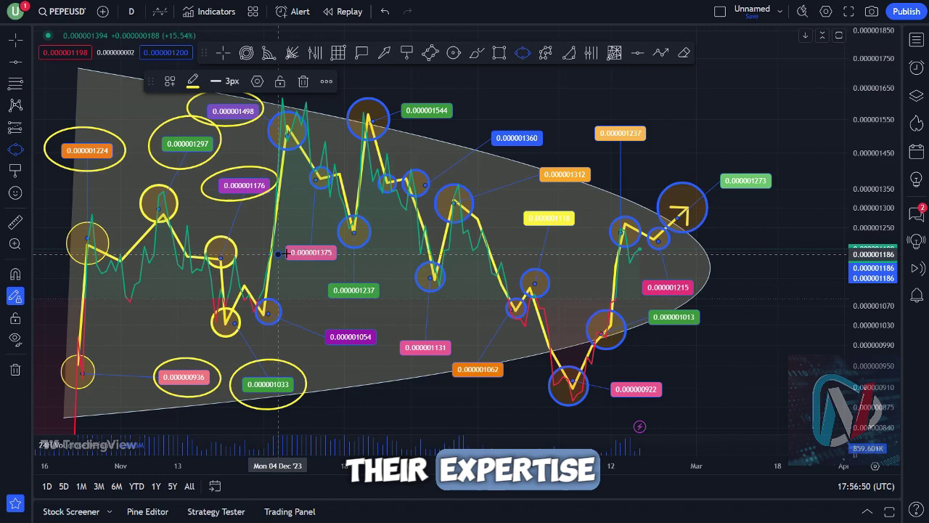
left_click(278, 254)
left_click(354, 249)
left_click(319, 267)
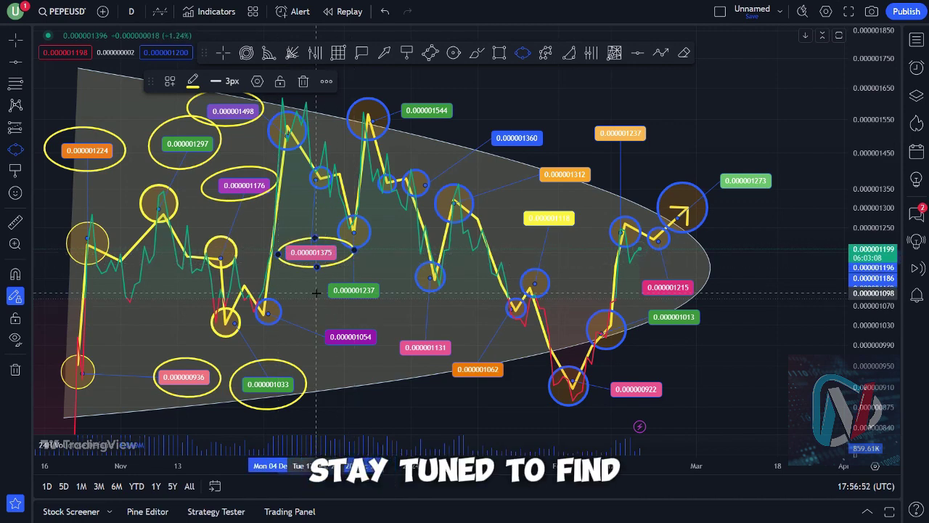
- Ring the green 0.000001237, 0.000001054 and 0.000001131 labels with ellipses
left_click(316, 293)
left_click(385, 309)
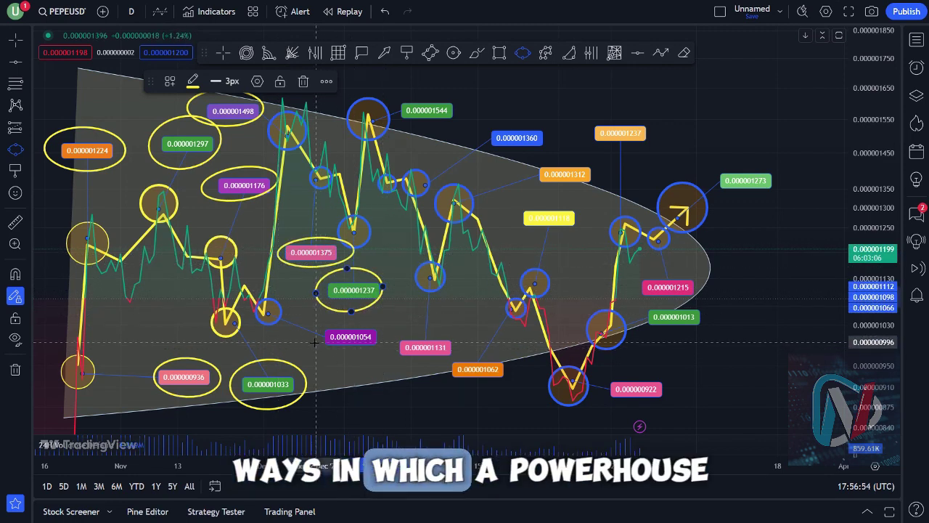
left_click(316, 341)
left_click(384, 331)
left_click(389, 351)
left_click(387, 347)
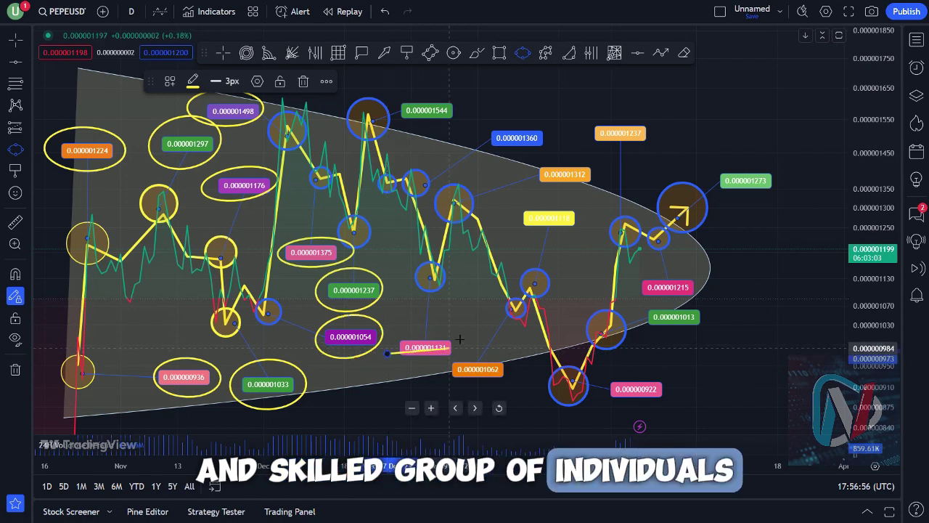
left_click(460, 347)
left_click(424, 365)
- Ring the 0.000001062, 0.000001118, 0.000001312 and top orange 0.000001237 labels with ellipses
left_click(444, 374)
left_click(515, 355)
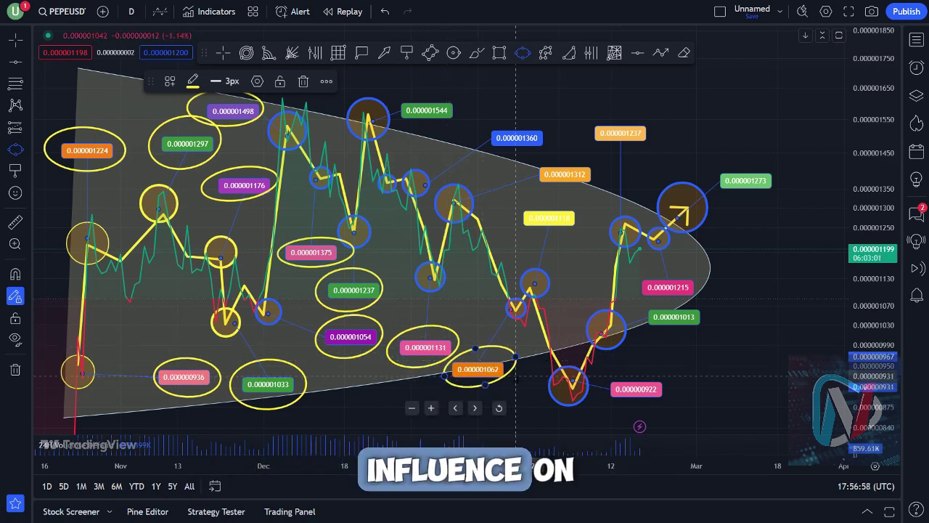
left_click(511, 224)
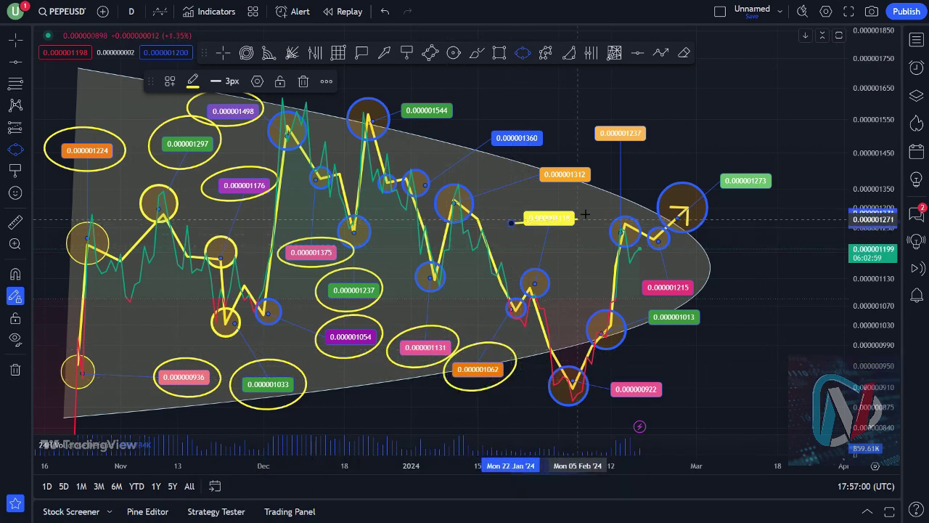
left_click(586, 216)
left_click(532, 175)
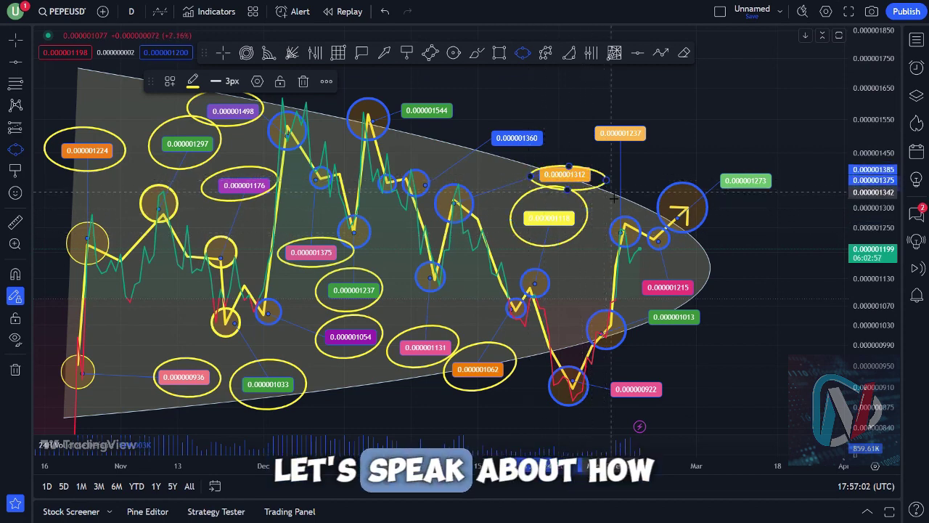
left_click(606, 178)
left_click(568, 159)
left_click(586, 136)
left_click(658, 126)
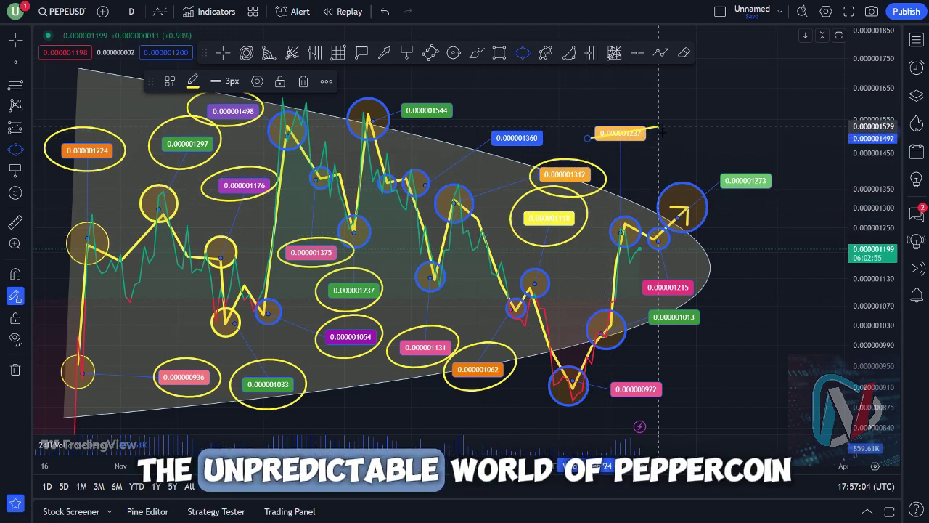
left_click(619, 107)
- Draw yellow ellipses around the 0.000001360, 0.000001544 and 0.000001215 callouts
left_click(479, 144)
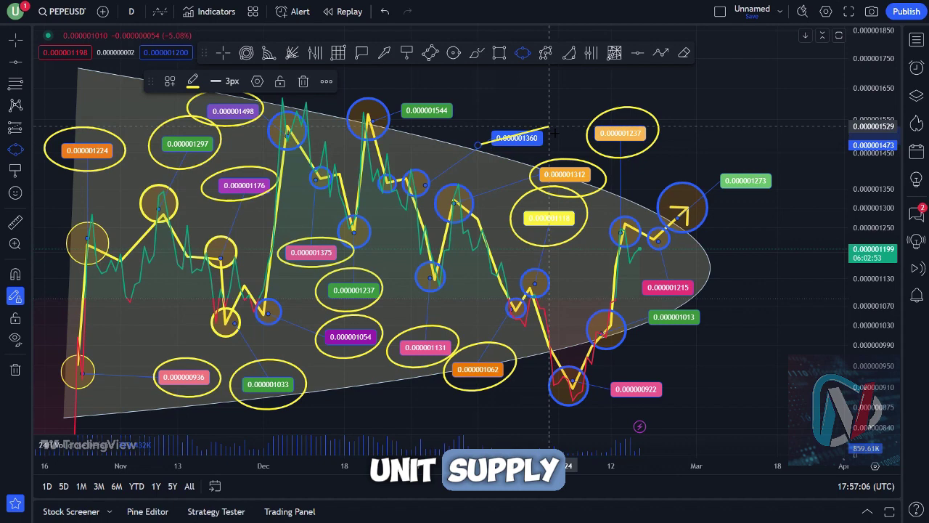
left_click(554, 132)
left_click(513, 124)
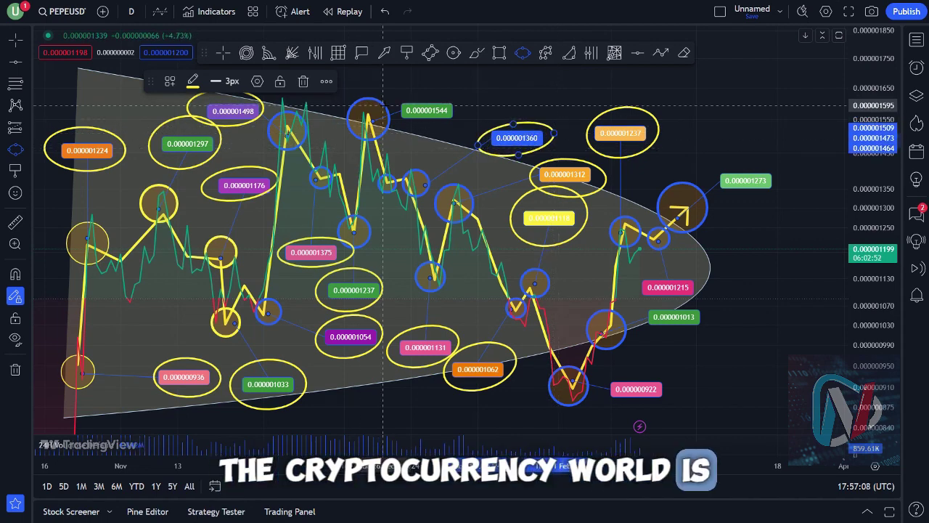
left_click(388, 109)
left_click(468, 108)
left_click(428, 86)
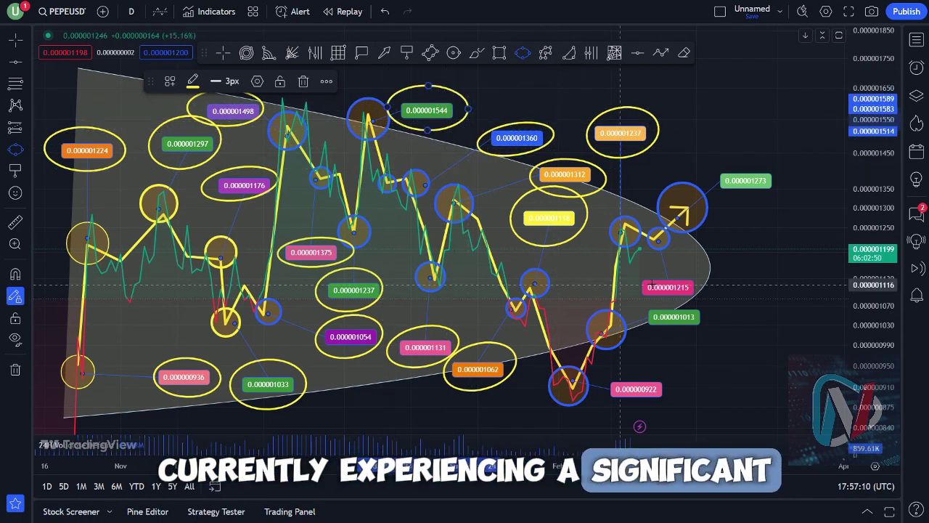
left_click(636, 288)
left_click(706, 285)
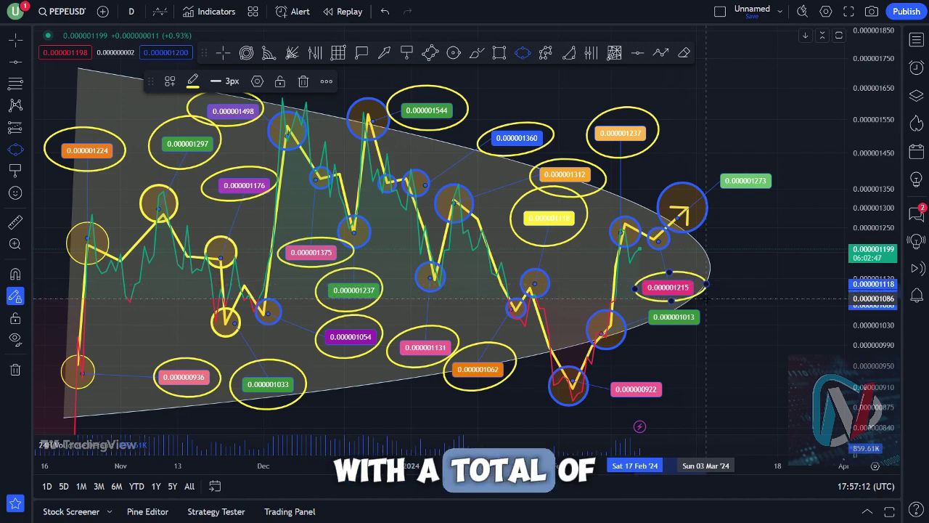
- Ring the 0.000001273, 0.000001013 and 0.000000922 callouts, then return to the crosshair pointer
left_click(706, 299)
left_click(710, 181)
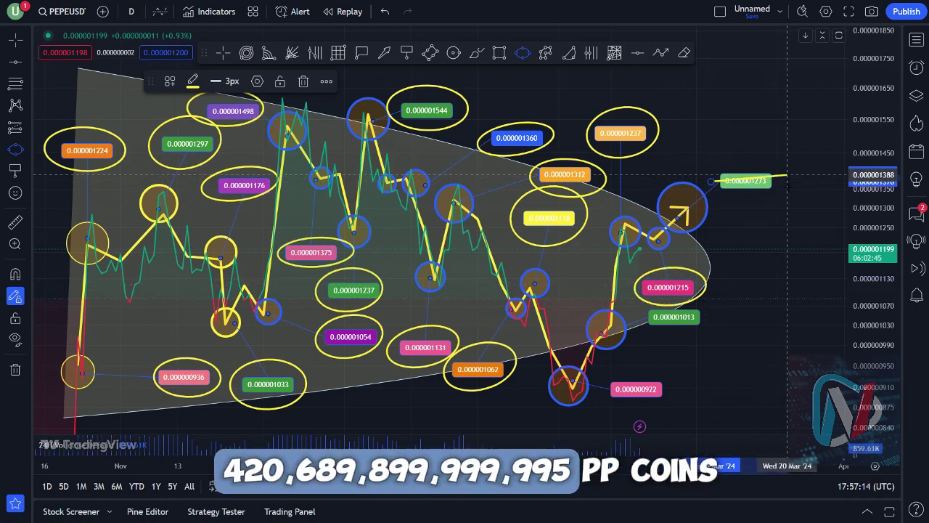
left_click(788, 176)
left_click(755, 203)
left_click(639, 320)
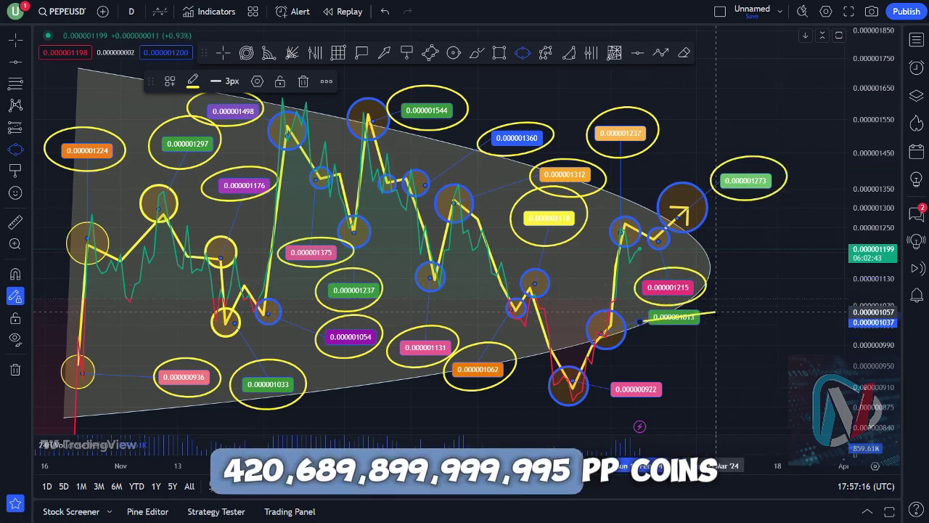
left_click(716, 312)
left_click(606, 398)
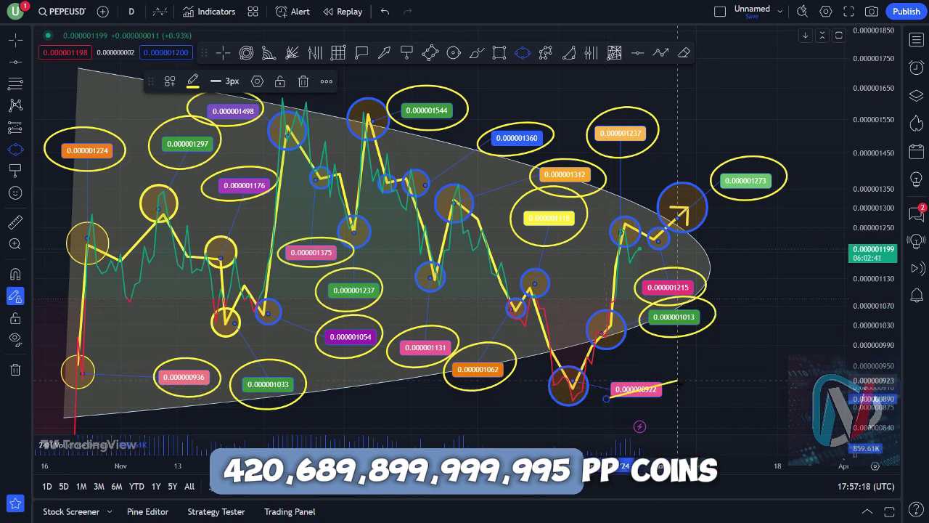
left_click(680, 383)
left_click(26, 41)
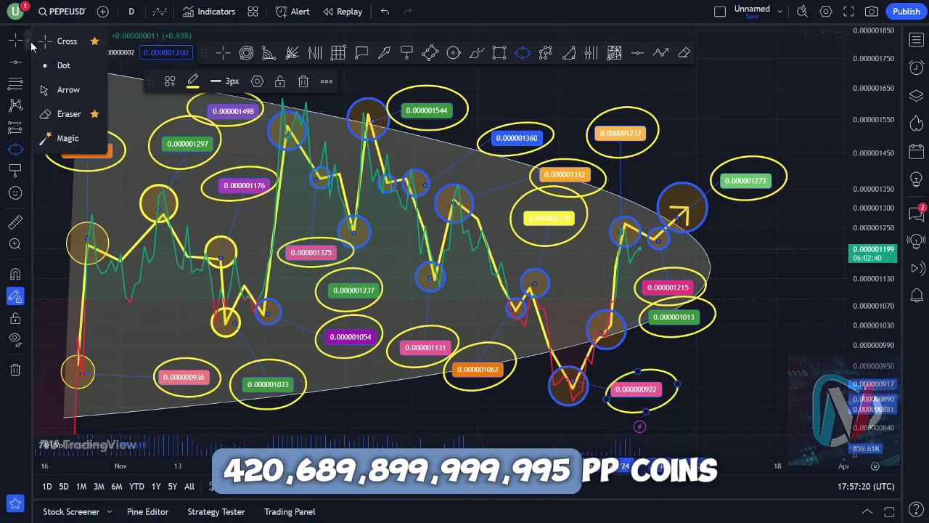
left_click(44, 35)
- Draw arrows pointing at the 0.000001224, 0.000001297, 0.000001498, 0.000001544 and 0.000001360 callouts
left_click_drag(708, 124, 715, 126)
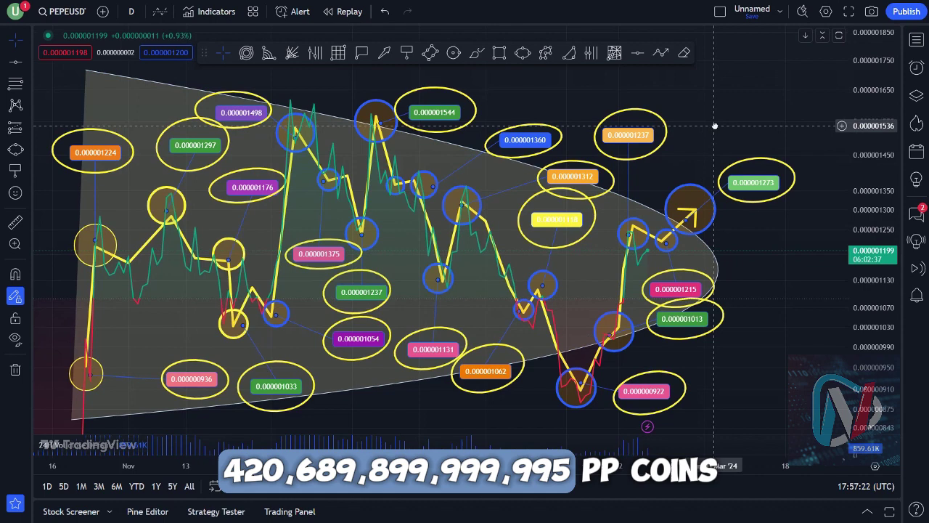
left_click(385, 53)
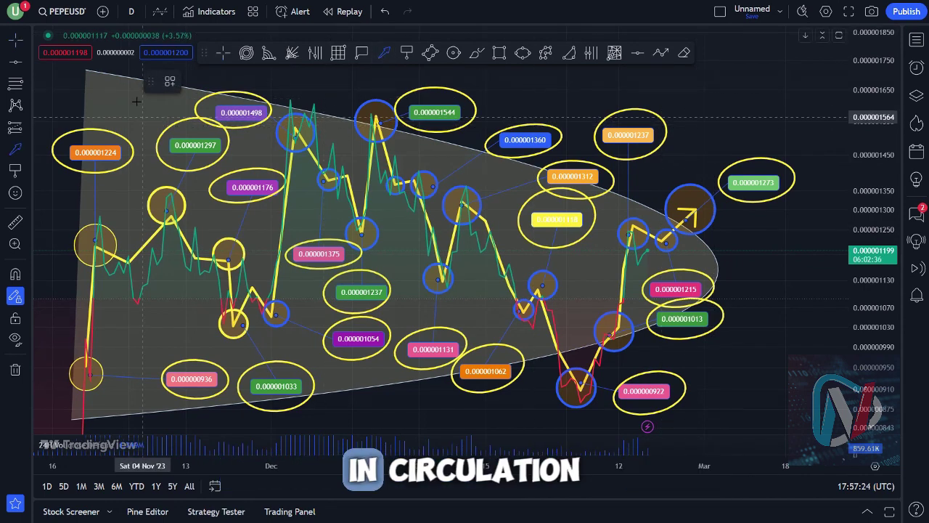
mouse_move(133, 82)
left_mouse_down()
mouse_move(94, 109)
mouse_move(96, 119)
left_mouse_up()
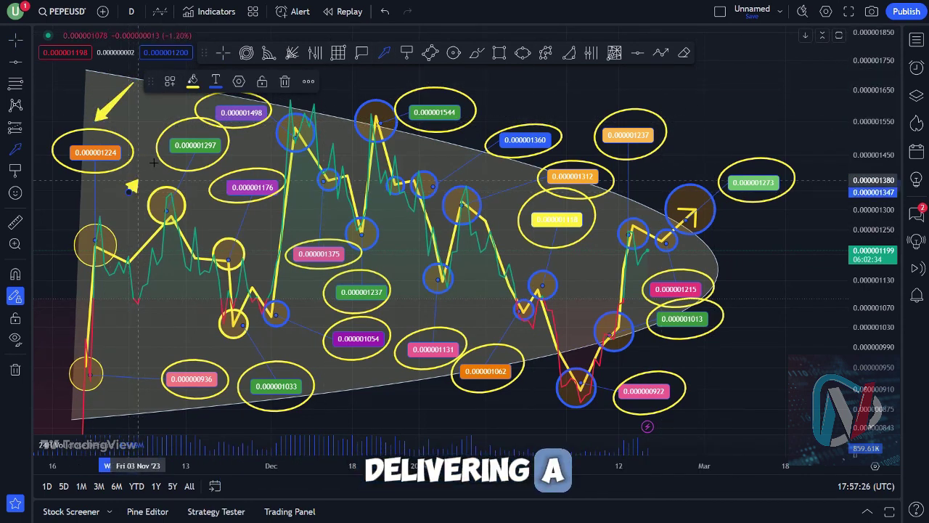
left_click_drag(131, 192, 153, 164)
left_click_drag(158, 100, 190, 105)
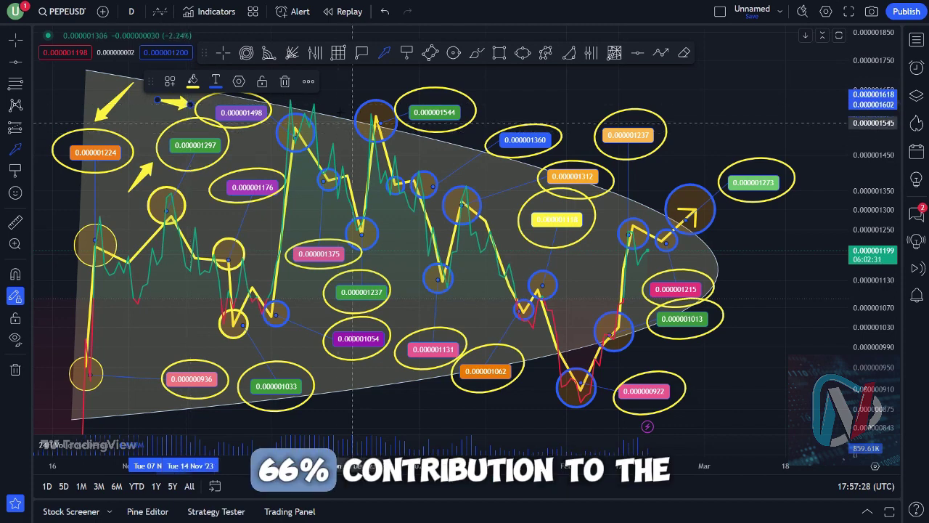
left_click_drag(508, 85, 476, 101)
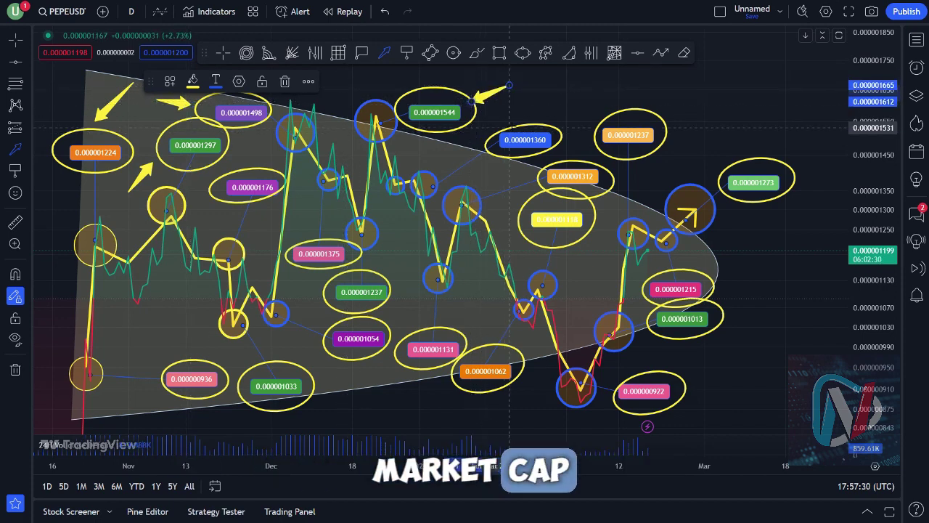
mouse_move(529, 85)
left_mouse_down()
mouse_move(535, 114)
mouse_move(589, 111)
left_mouse_up()
- Add arrows aimed at 0.000001312, 0.000001118, 0.000001062, green 0.000001237, 0.000001375 and 0.000001176
left_click_drag(647, 174, 615, 178)
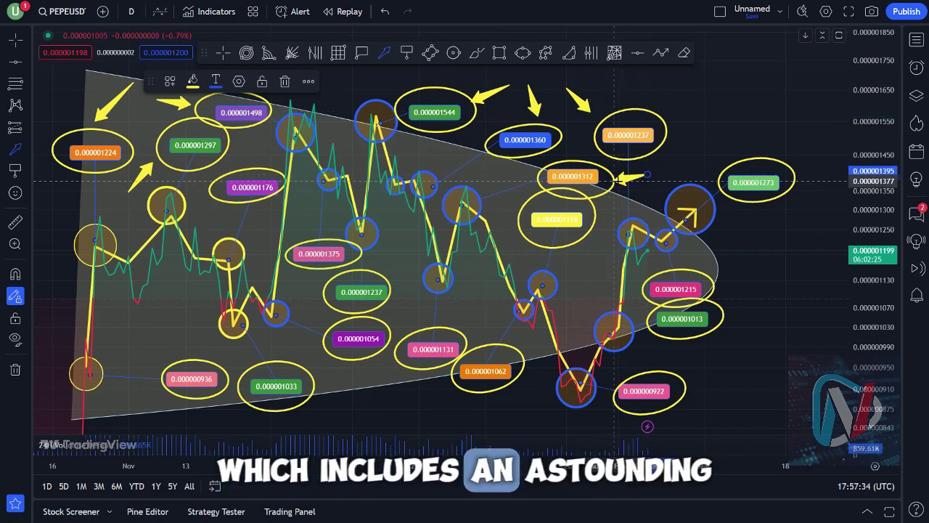
left_click_drag(599, 276, 581, 247)
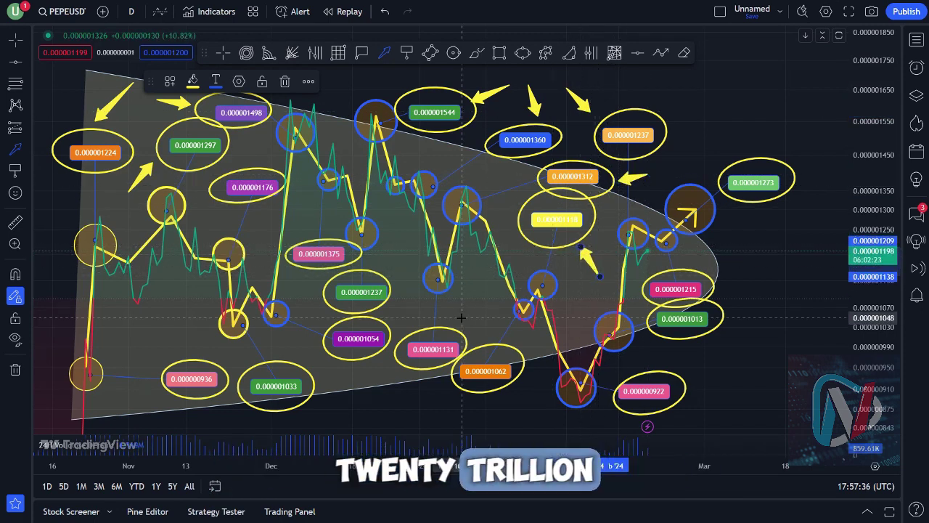
left_click_drag(467, 303, 485, 336)
left_click_drag(467, 303, 456, 295)
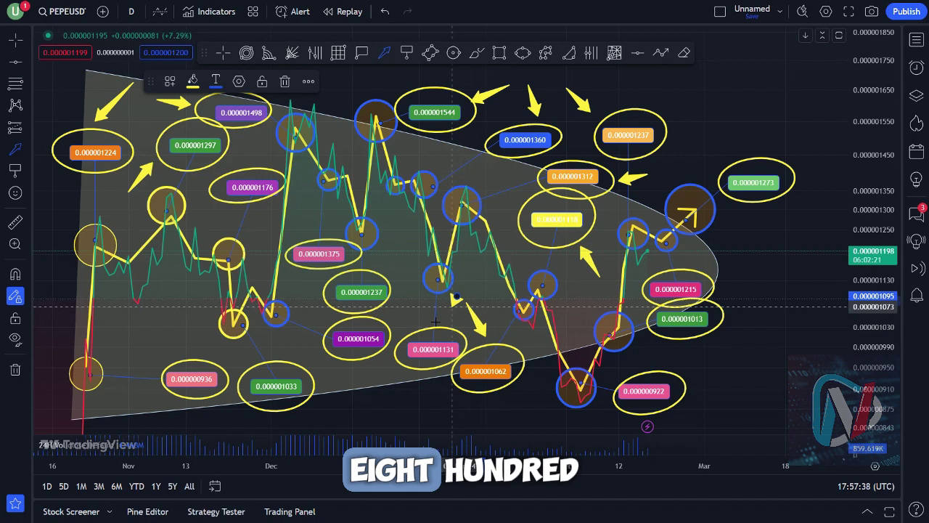
left_click_drag(409, 318, 390, 298)
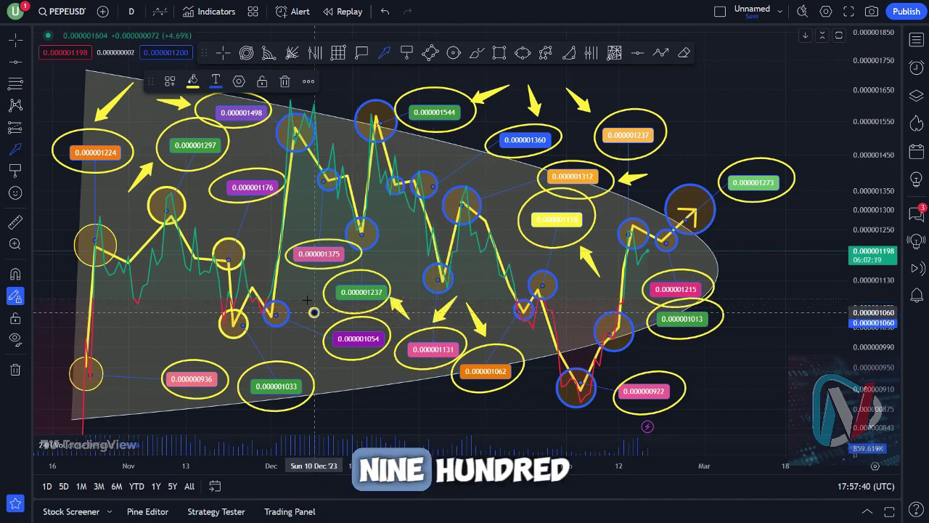
left_click_drag(307, 299, 306, 281)
left_click_drag(260, 241, 252, 209)
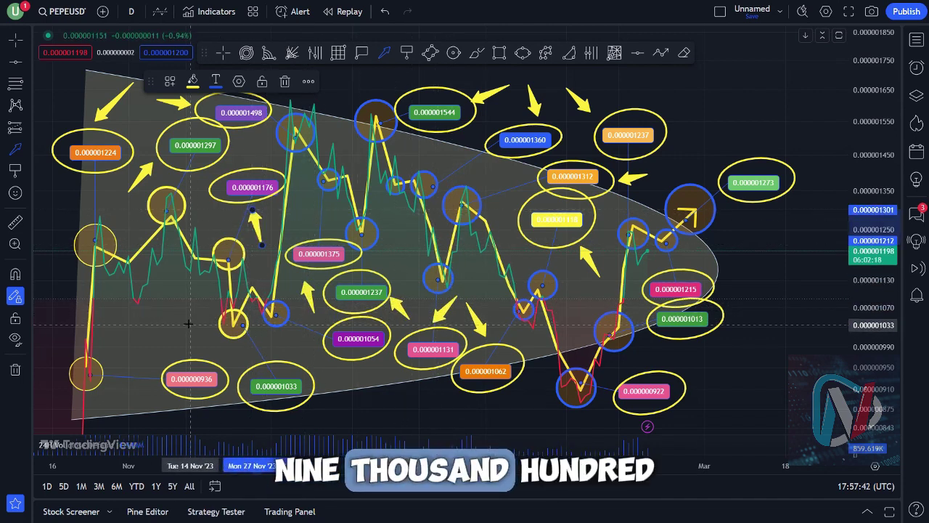
- Add arrows aimed at 0.000000936, 0.000001033, 0.000000922, 0.000001273 and orange 0.000001237
left_click_drag(168, 310, 188, 353)
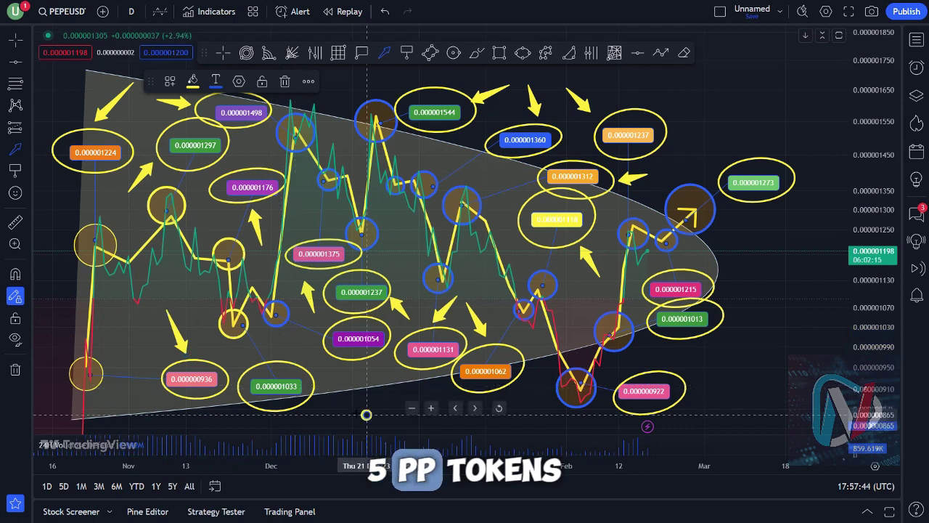
mouse_move(366, 415)
left_mouse_down()
mouse_move(329, 392)
mouse_move(362, 374)
left_mouse_up()
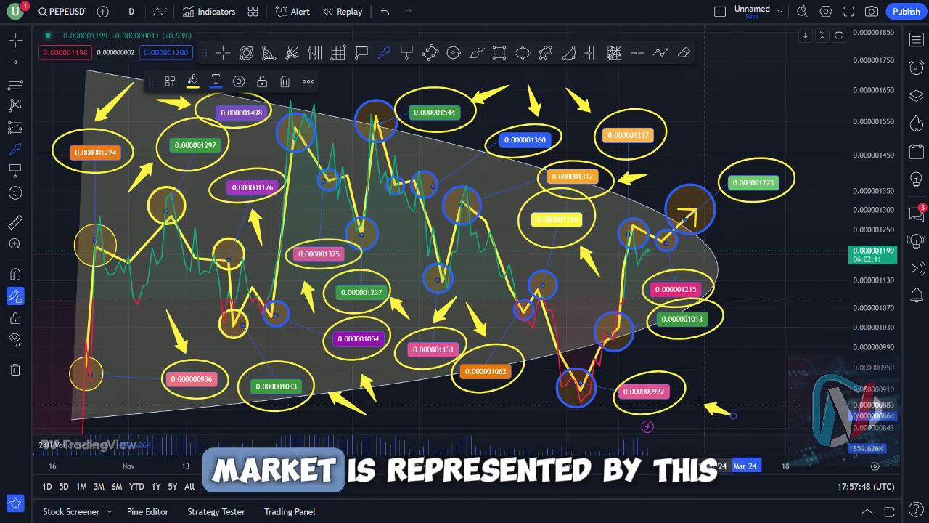
mouse_move(731, 415)
left_mouse_down()
mouse_move(690, 396)
mouse_move(710, 351)
left_mouse_up()
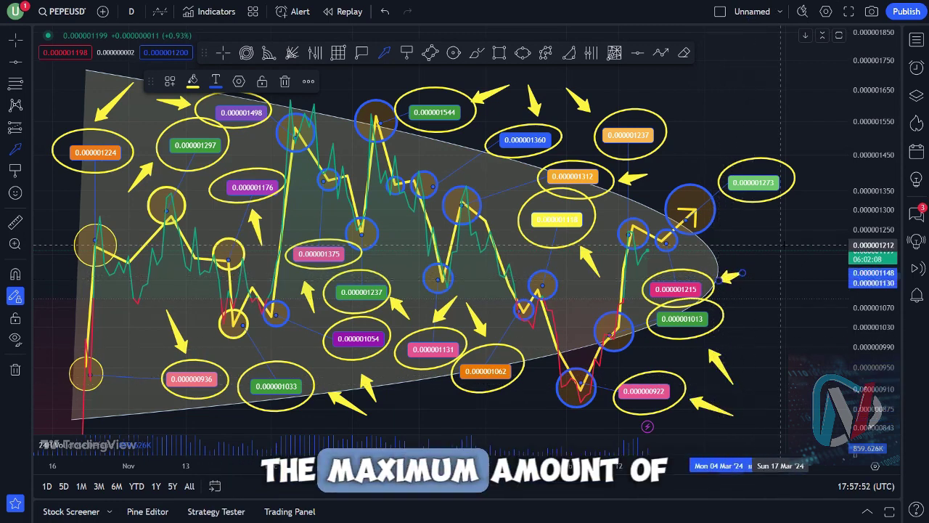
left_click_drag(790, 243, 769, 206)
left_click_drag(704, 116, 674, 126)
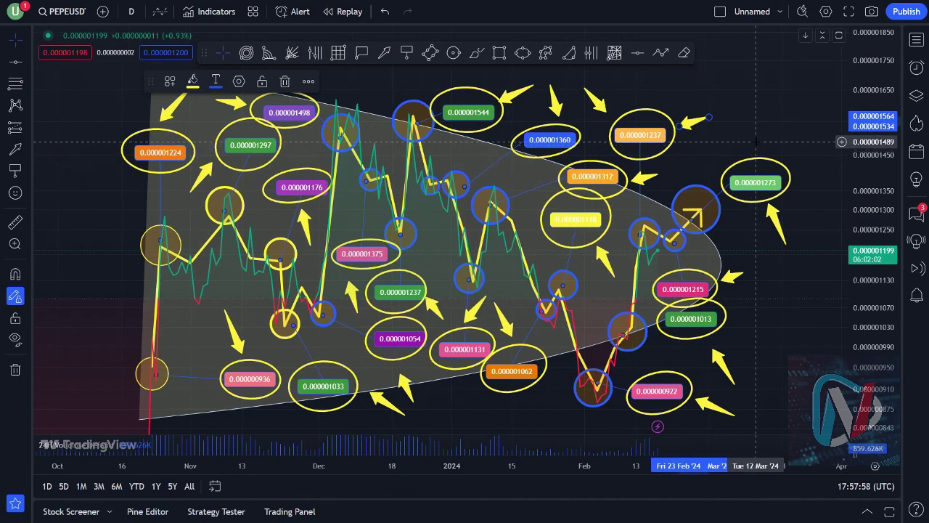
- Zoom out, frame the whole annotated wedge with a purple rectangle, and pan to later dates
scroll(726, 145, "down", 3)
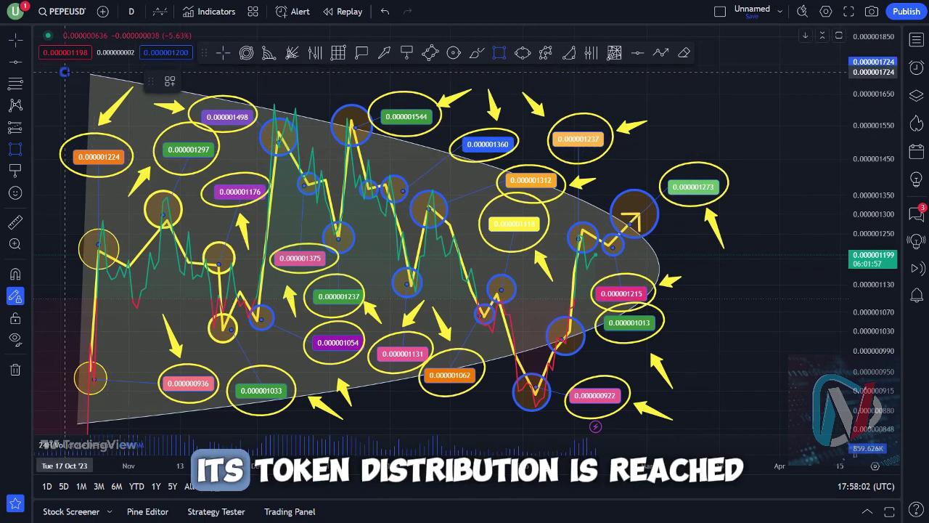
mouse_move(65, 72)
left_mouse_down()
mouse_move(657, 373)
mouse_move(767, 382)
mouse_move(785, 444)
mouse_move(746, 431)
left_mouse_up()
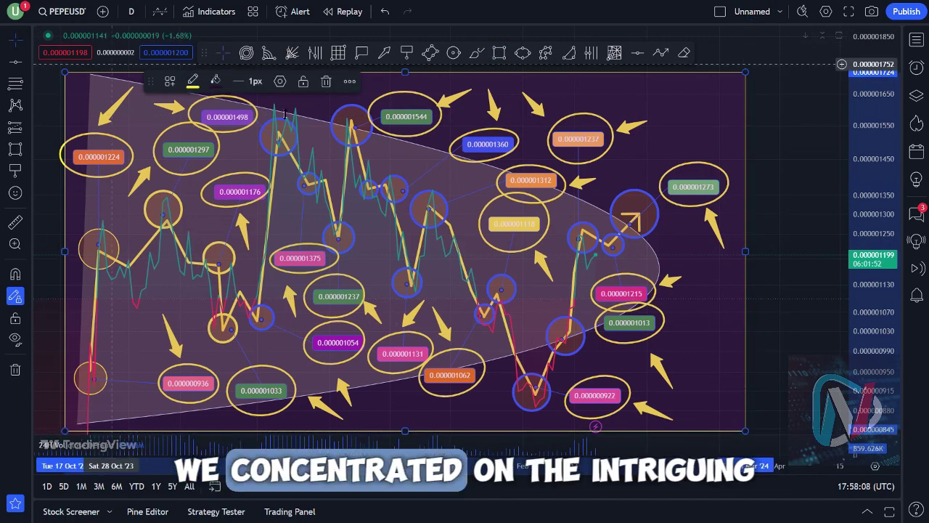
mouse_move(778, 160)
left_mouse_down()
mouse_move(603, 151)
mouse_move(585, 159)
left_mouse_up()
- Add a pale horizontal line at 0.000001729 and a yellow one at 0.000000849
left_click(588, 69)
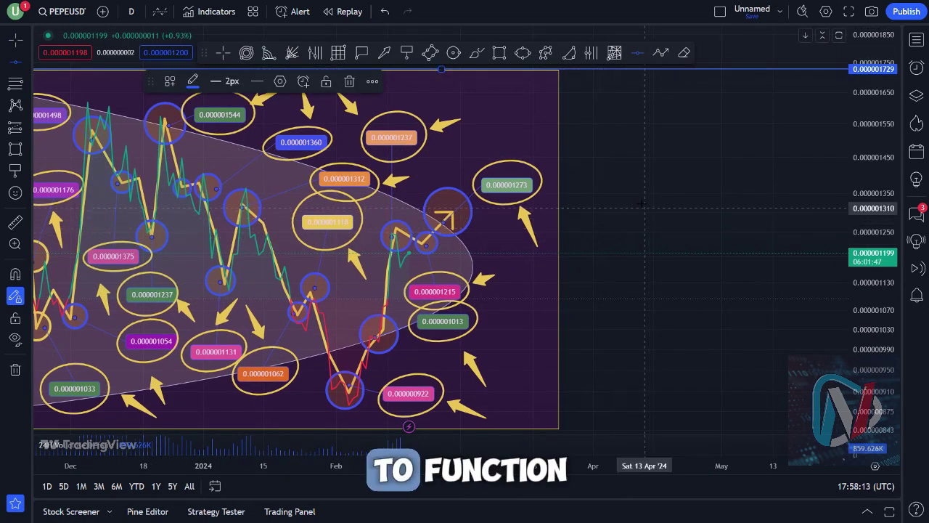
left_click(193, 81)
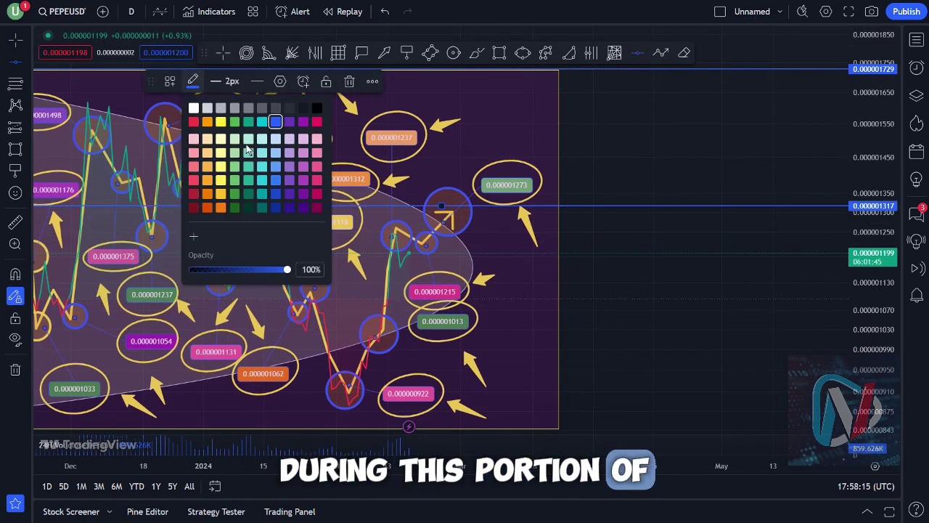
left_click(234, 139)
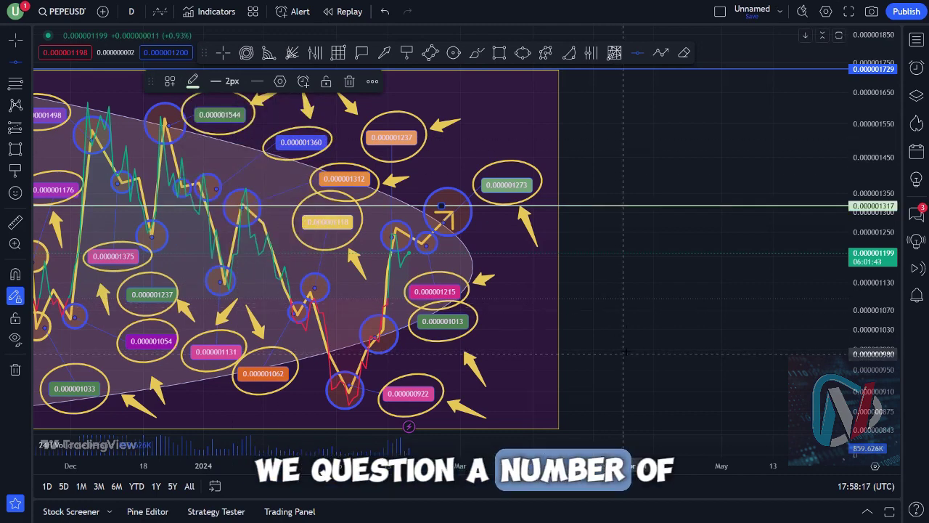
left_click(616, 426)
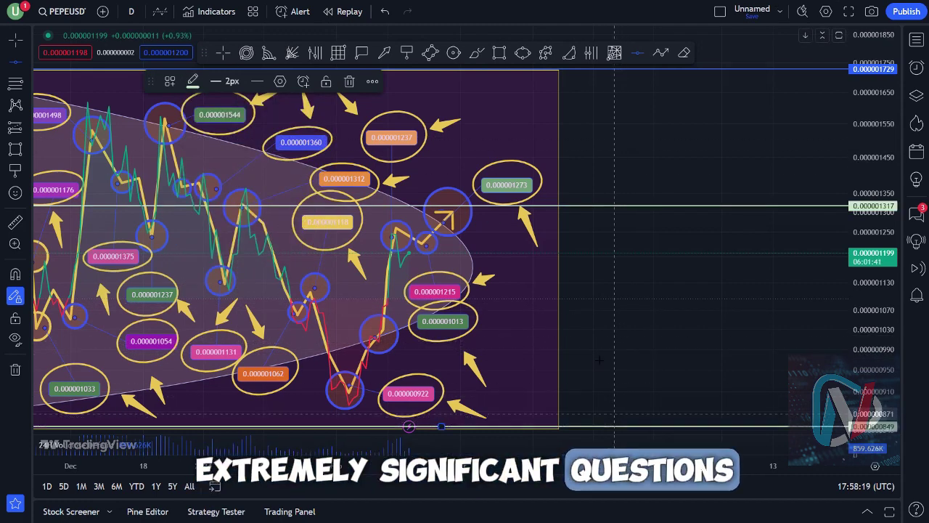
left_click(193, 81)
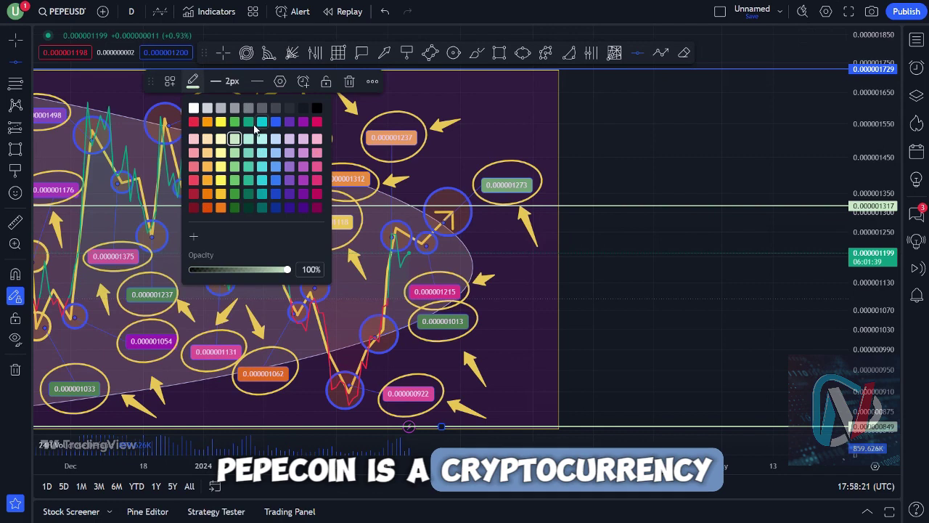
left_click(221, 121)
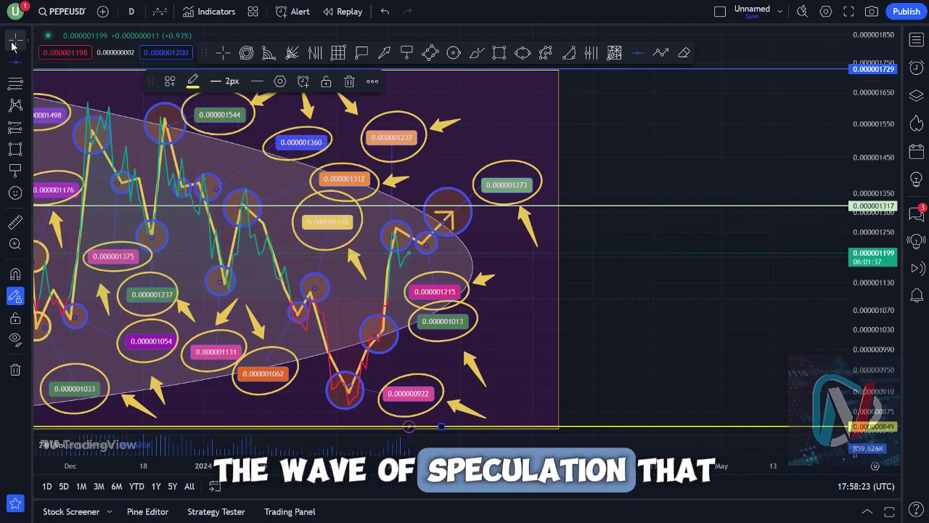
- Zoom out and place a pink-red horizontal line at 0.000001046
left_click_drag(627, 180, 464, 185)
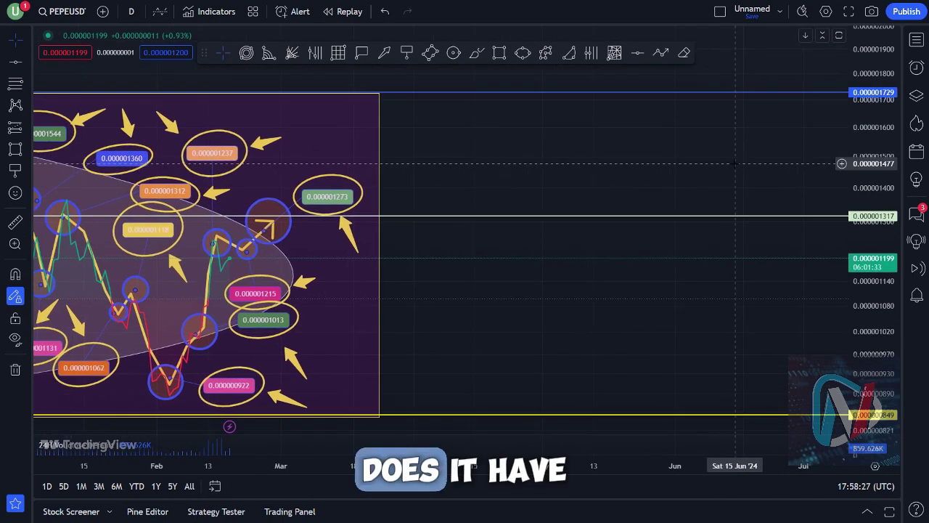
scroll(735, 163, "down", 2)
scroll(726, 163, "down", 1)
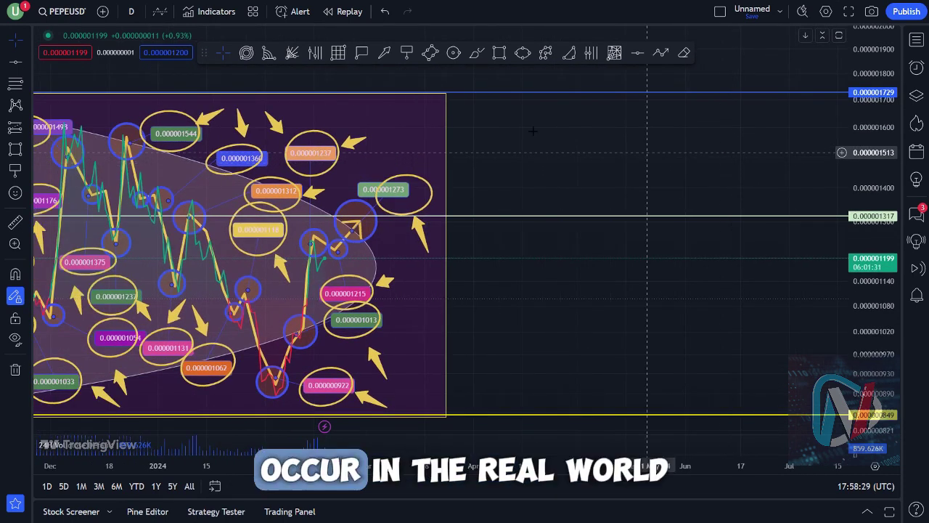
left_click(477, 54)
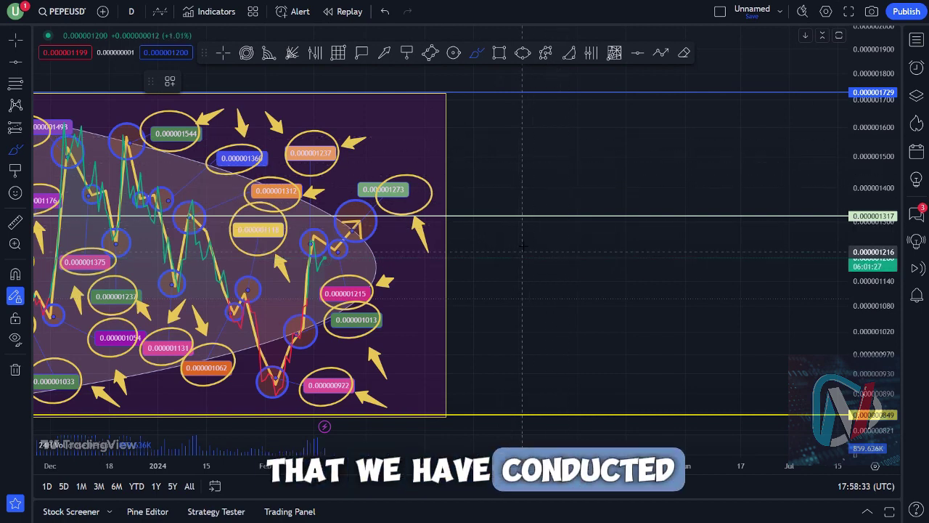
scroll(536, 170, "down", 3)
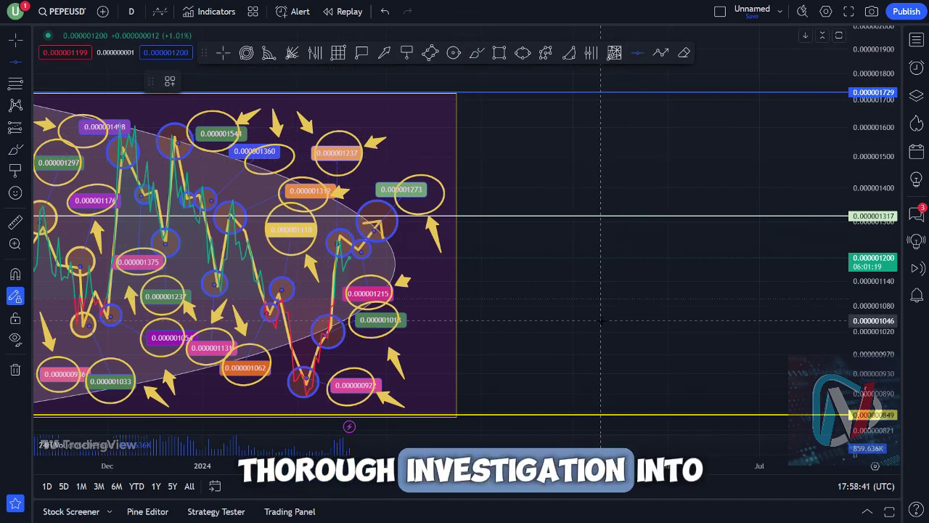
left_click(601, 320)
left_click(195, 82)
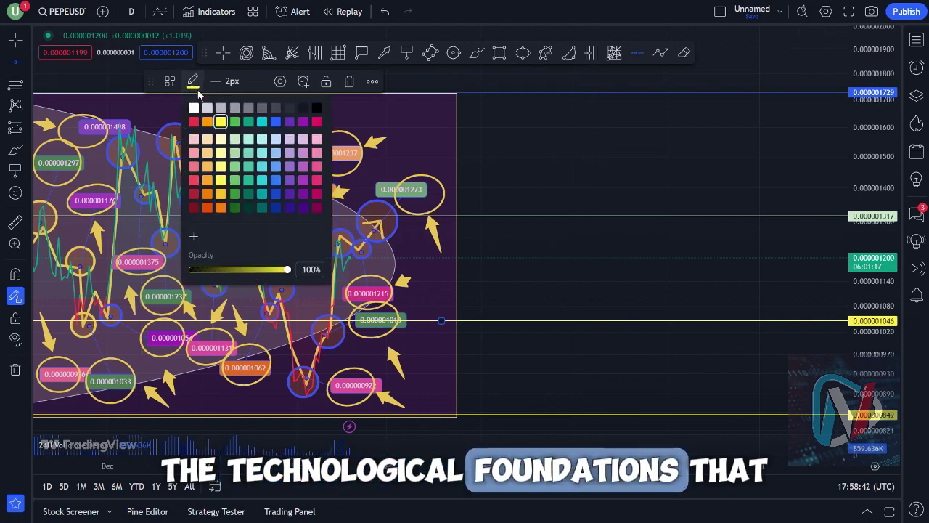
left_click(277, 122)
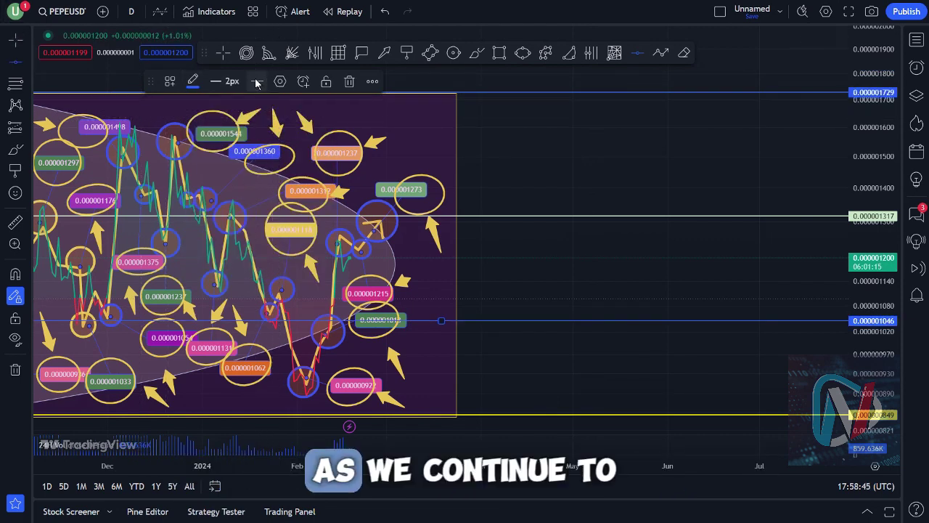
left_click(193, 82)
left_click(325, 122)
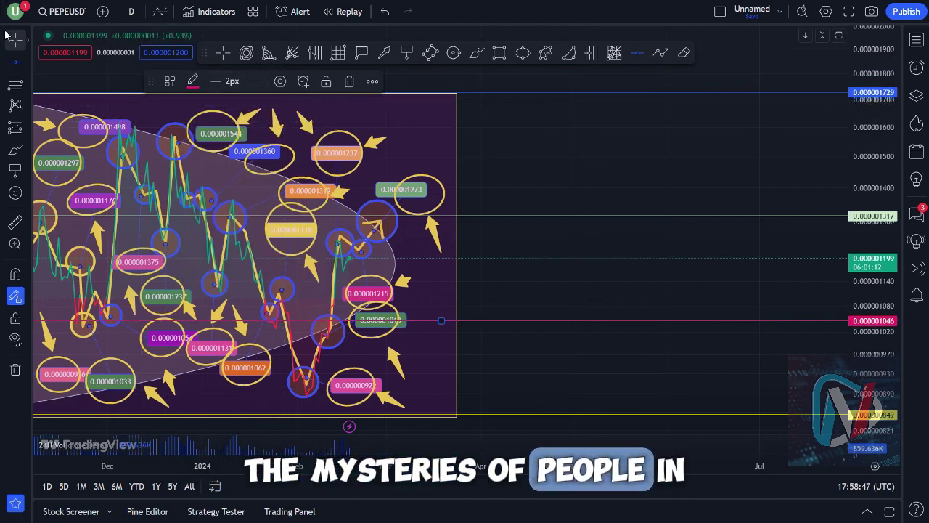
- Place price callouts at 0.000000851, 0.000001041 in green and 0.000001322 in blue
left_click(364, 55)
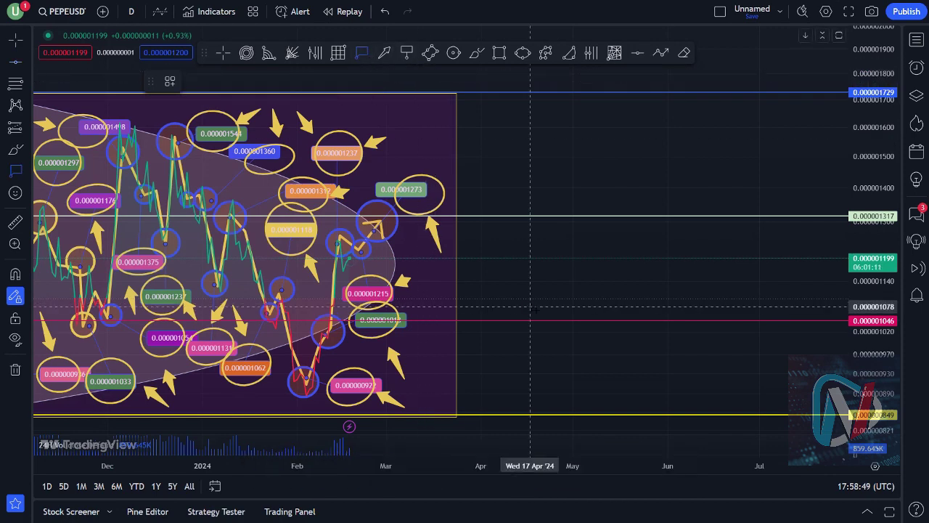
left_click(539, 414)
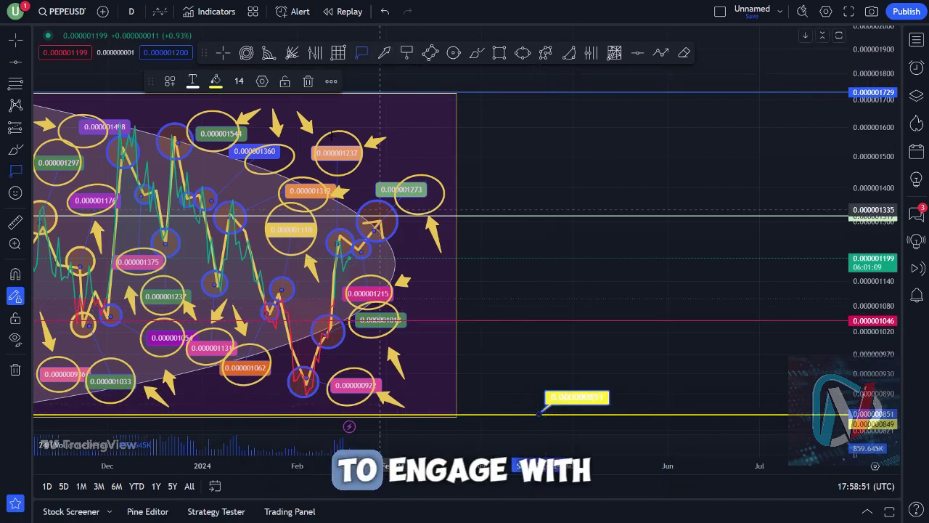
left_click(547, 320)
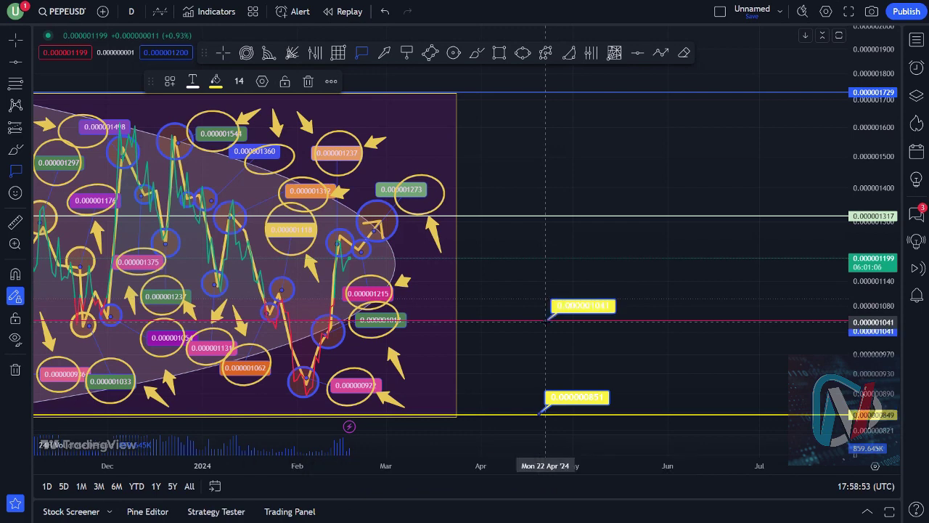
left_click(214, 82)
left_click(261, 194)
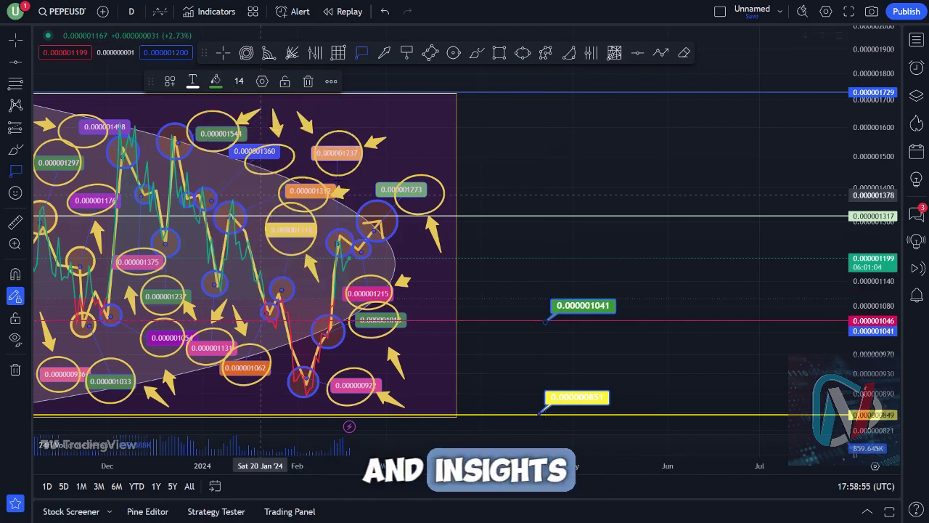
left_click(552, 213)
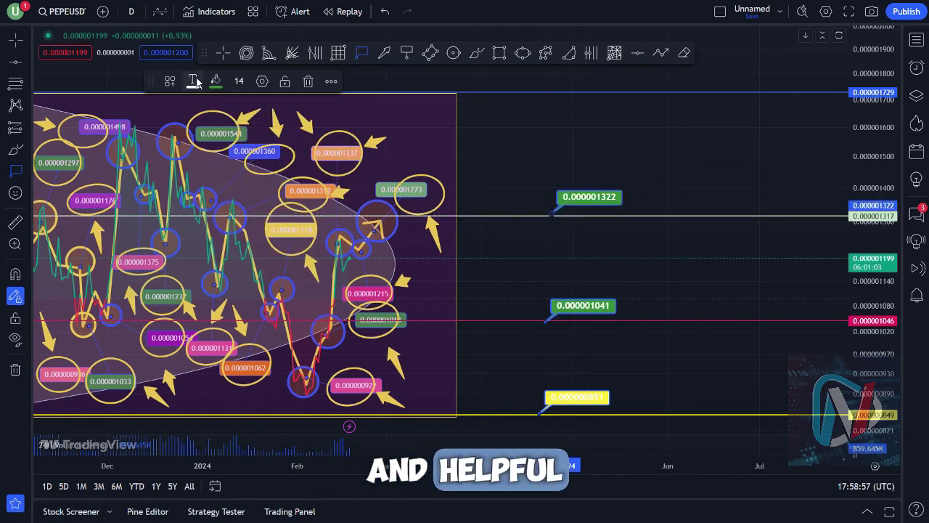
left_click(215, 81)
left_click(307, 195)
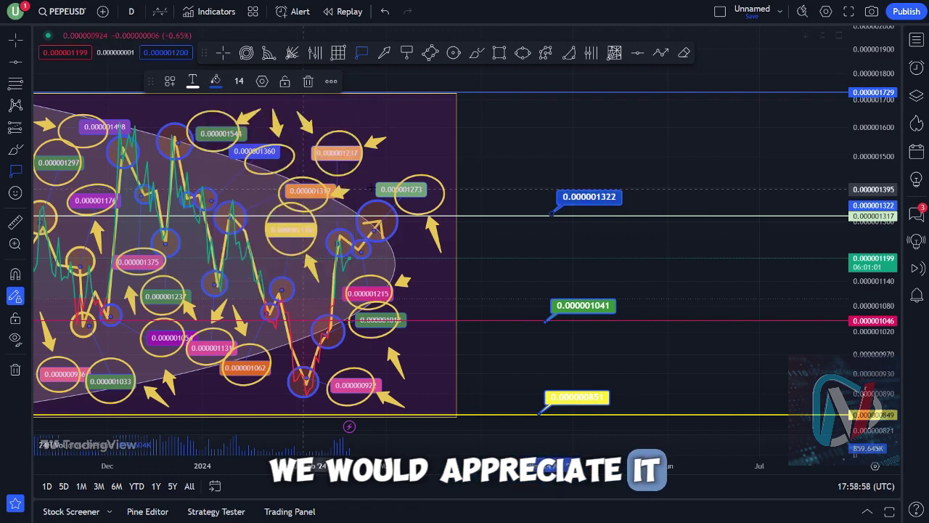
- Add callouts at 0.000001718 green, 0.000001312 purple and 0.000001048 orange
left_click(549, 95)
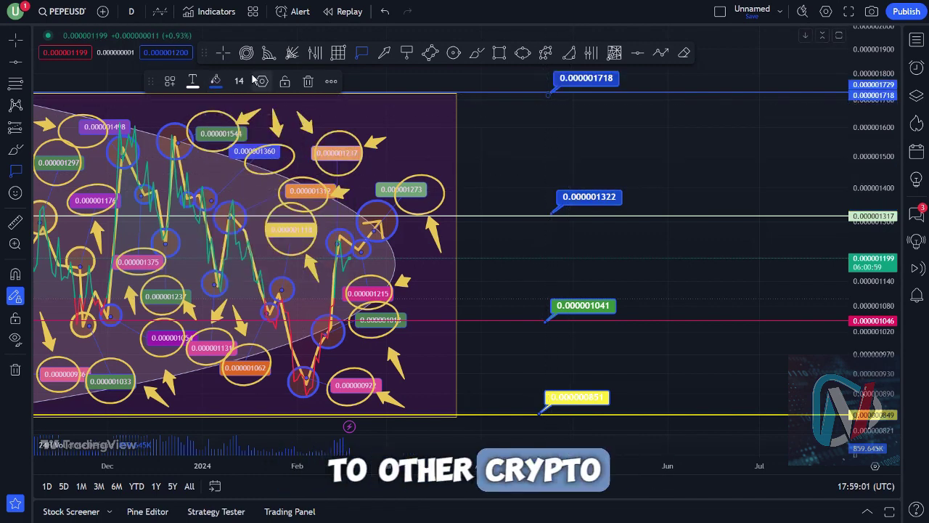
left_click(215, 82)
left_click(256, 194)
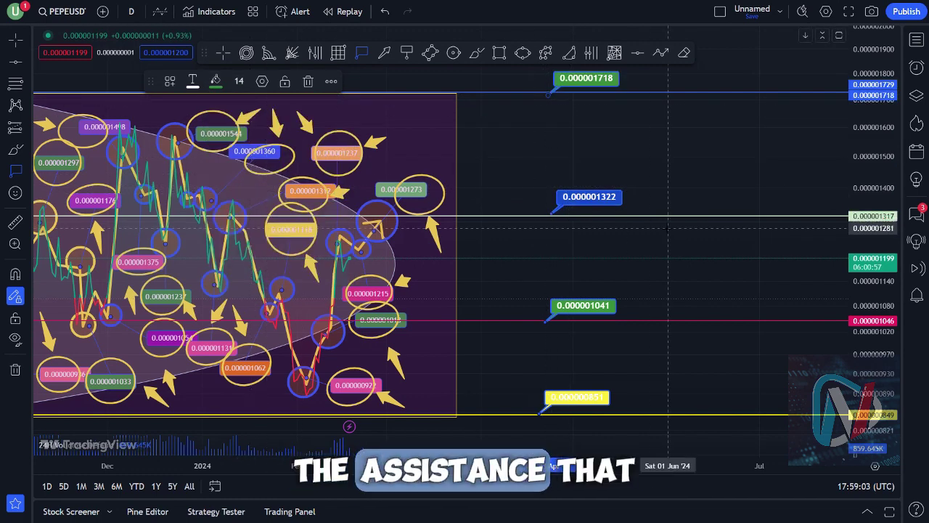
left_click(681, 216)
left_click(216, 81)
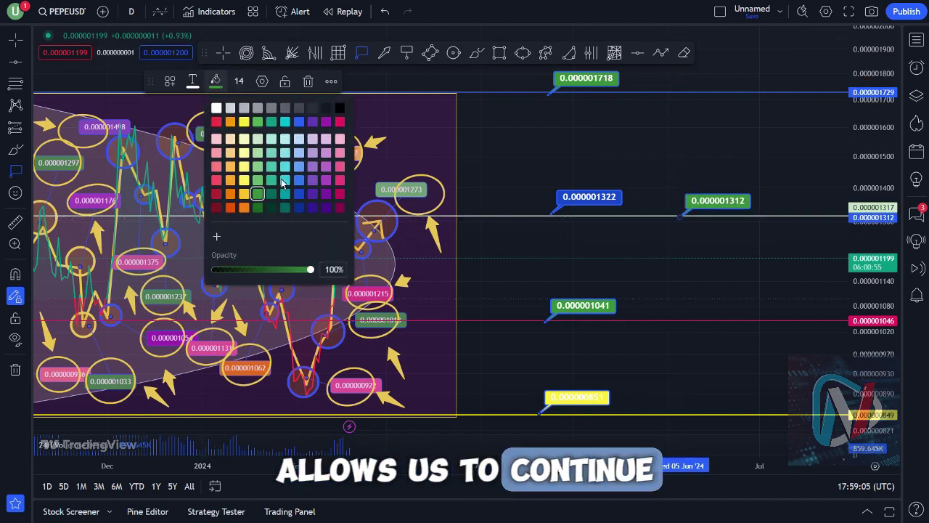
left_click(326, 194)
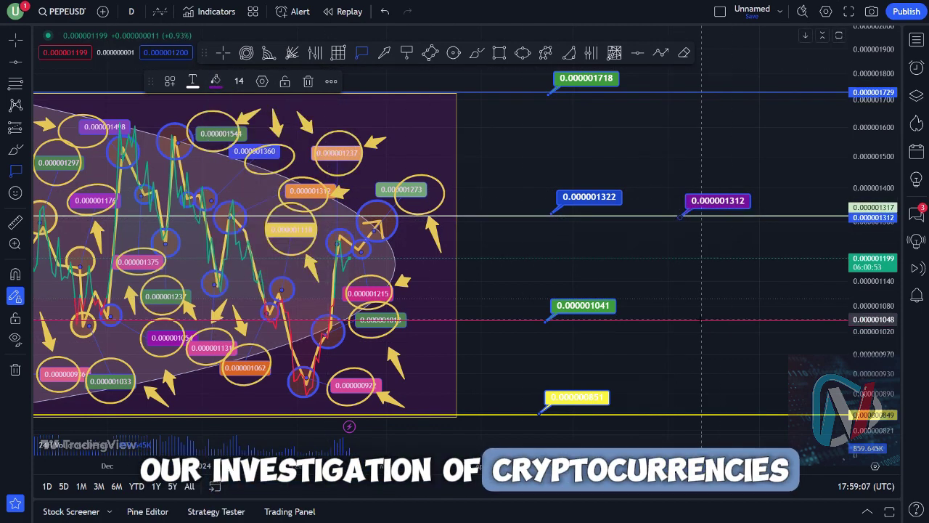
left_click(682, 319)
left_click(216, 81)
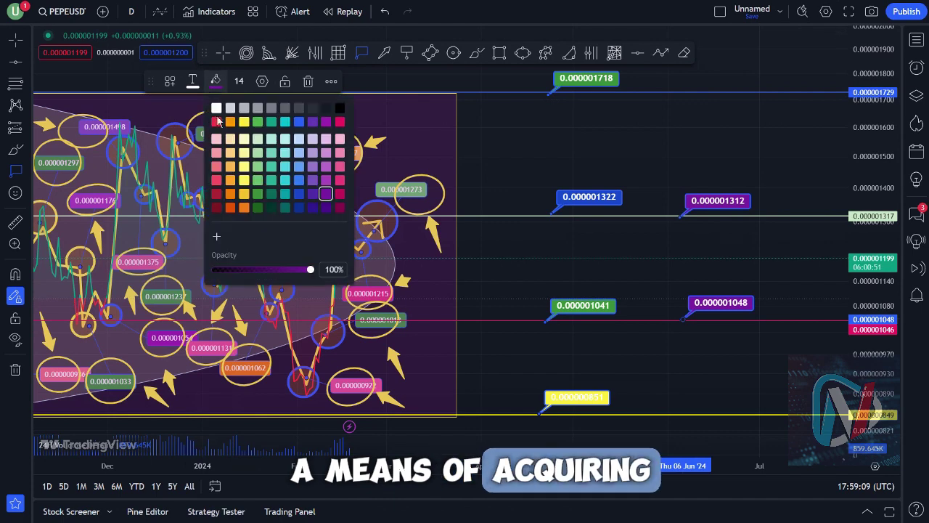
left_click(244, 208)
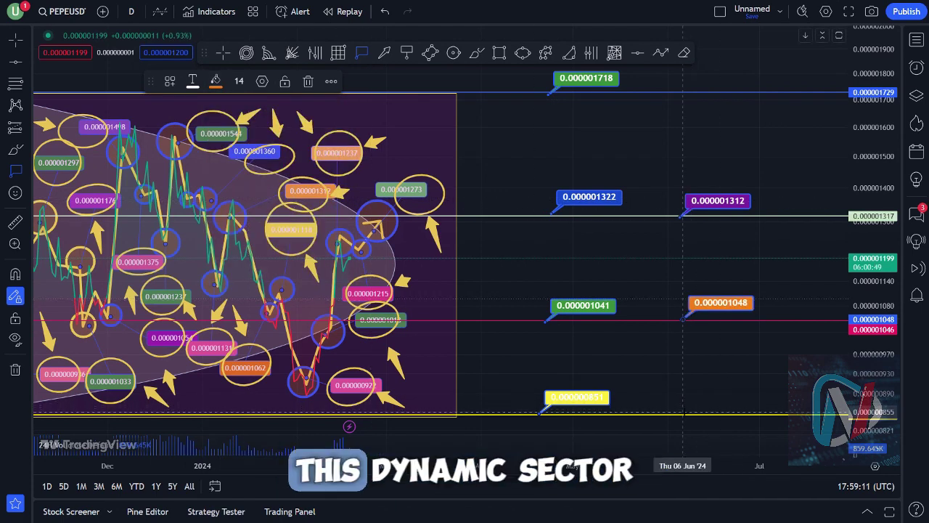
- Add a light pink callout at 0.000000848 and a purple one at 0.000001729
left_click(686, 415)
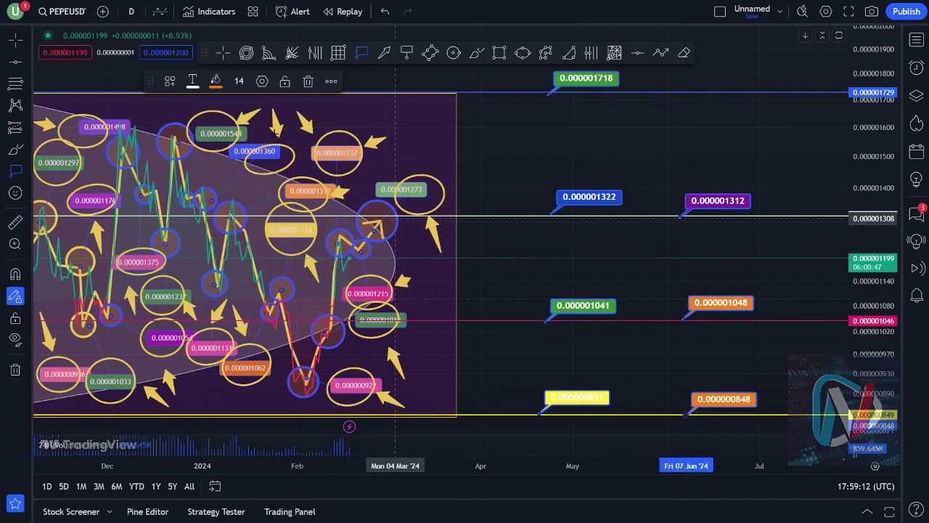
left_click(215, 81)
left_click(340, 139)
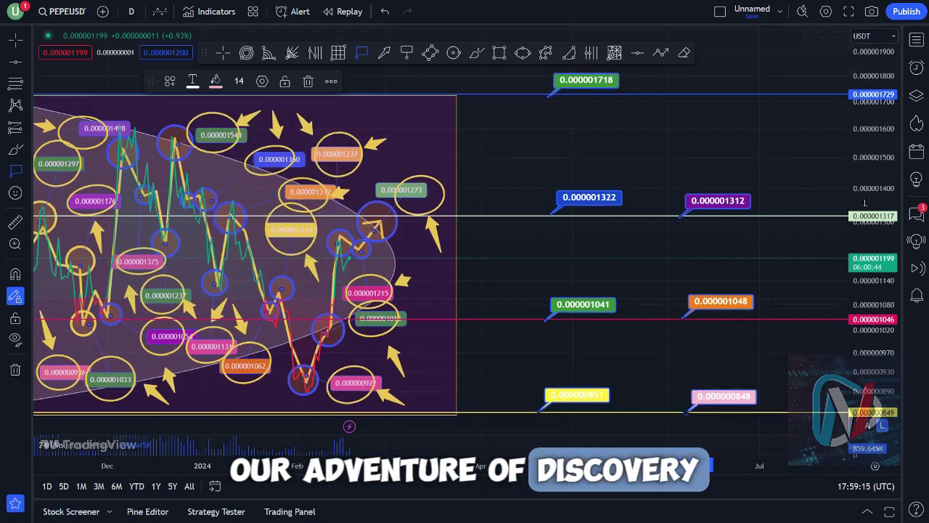
left_click(679, 108)
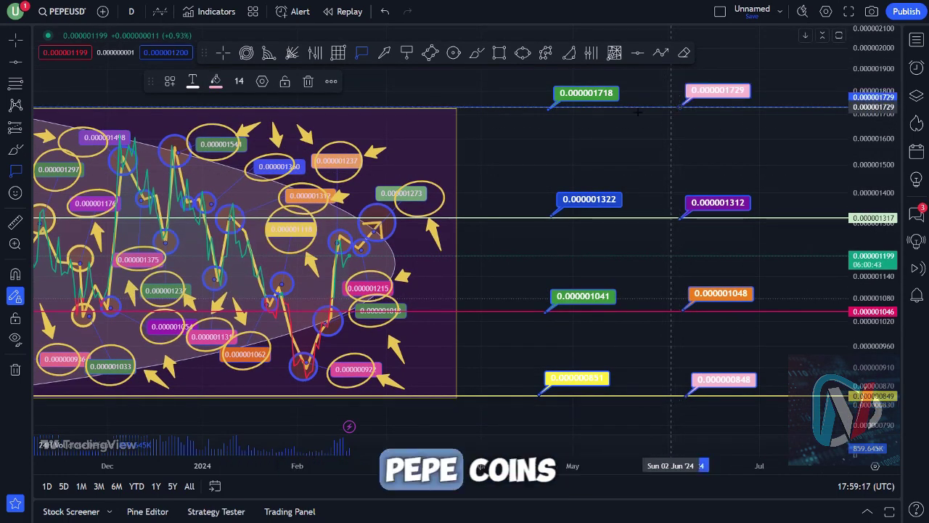
left_click(218, 81)
left_click(314, 183)
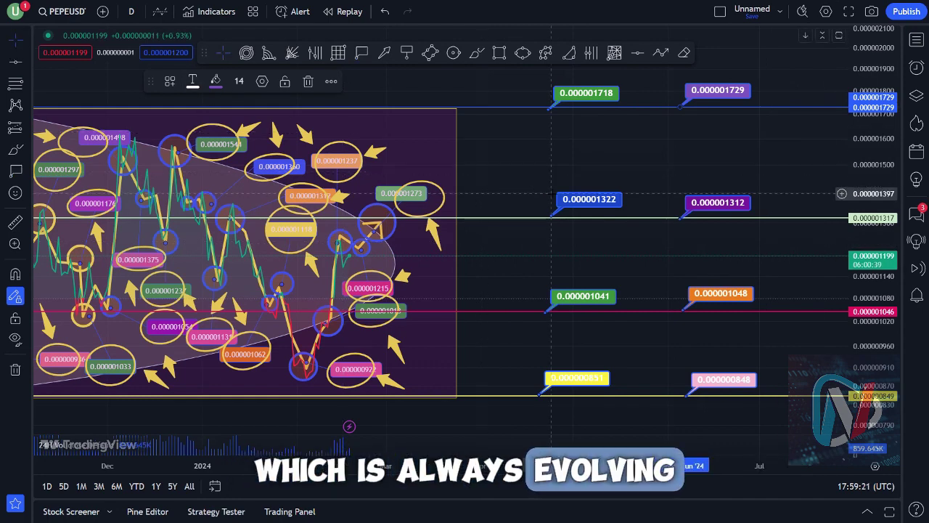
- Pan left and add a green 0.000000853 callout and a pink 0.000001042 callout
left_click_drag(529, 192, 430, 191)
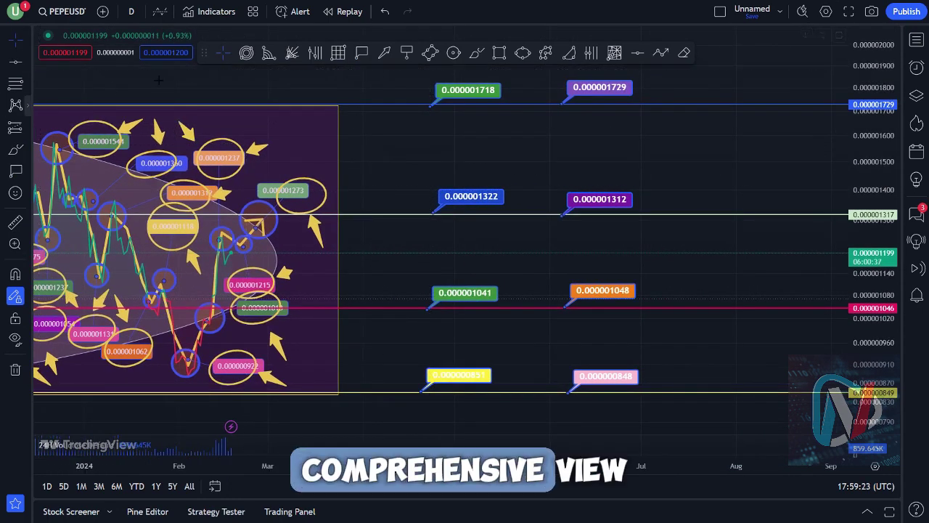
left_click(361, 53)
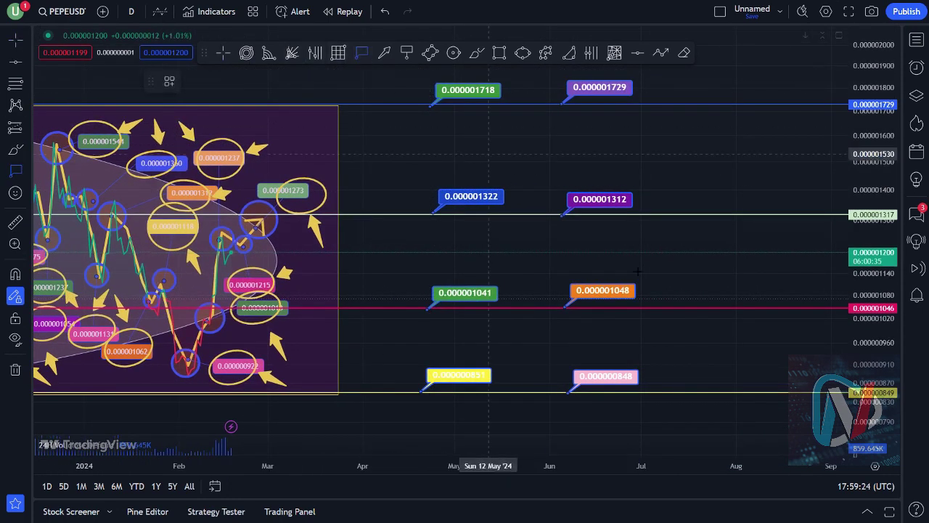
left_click(725, 391)
left_click(215, 80)
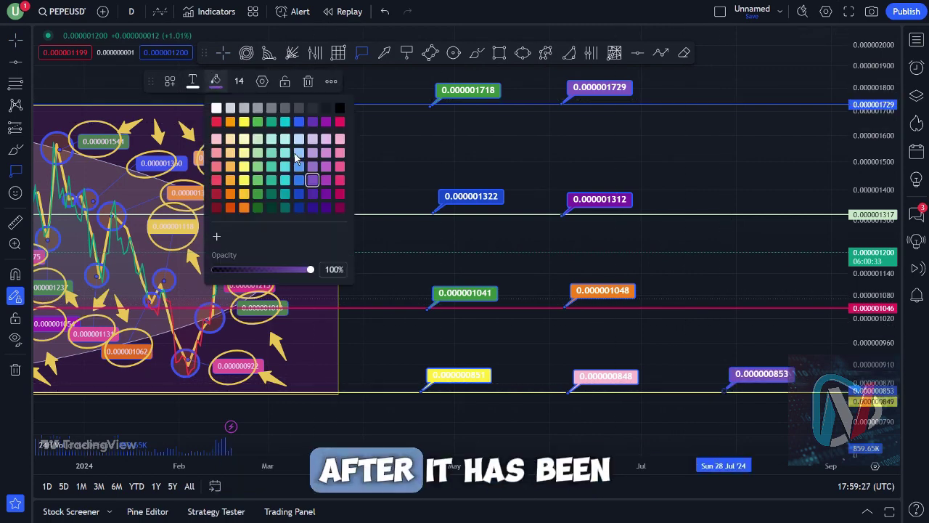
left_click(272, 181)
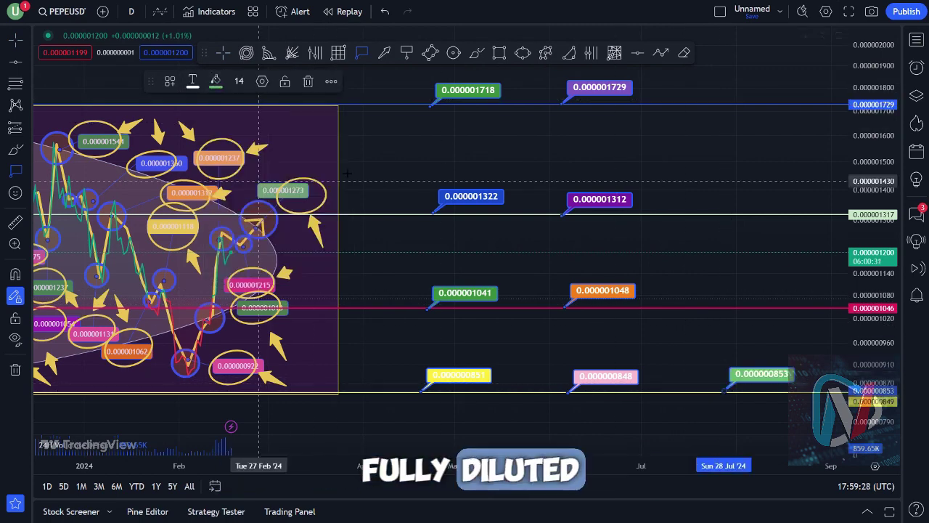
left_click(724, 307)
left_click(215, 80)
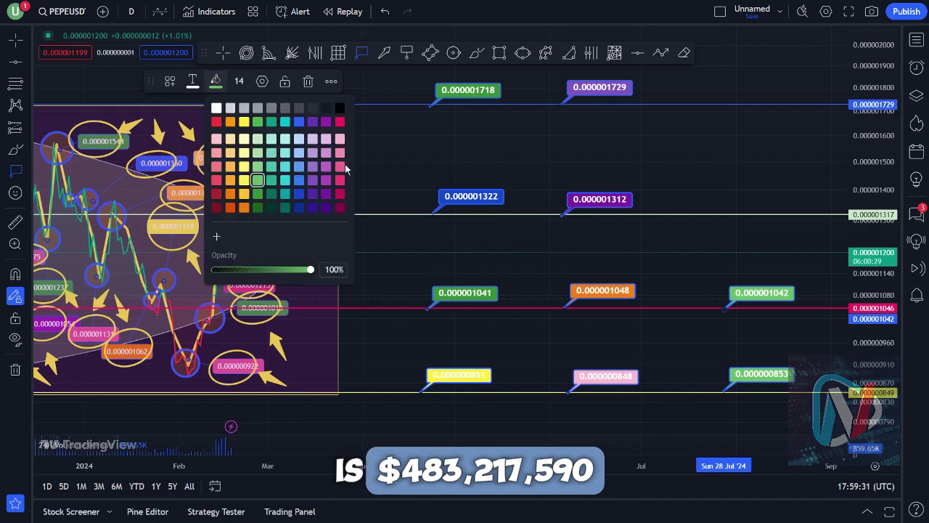
left_click(339, 180)
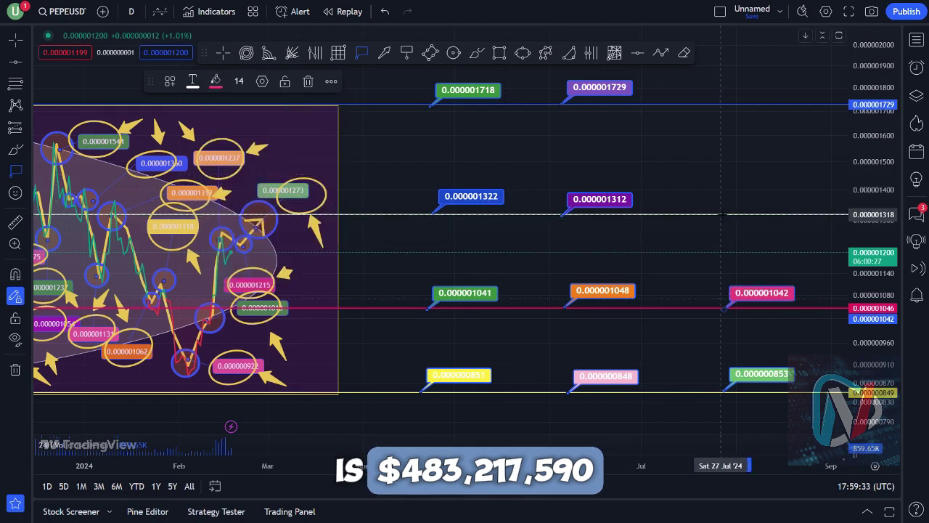
- Add a dark green 0.000001318 callout and a red 0.000001727 callout on the top line
left_click(723, 214)
left_click(216, 81)
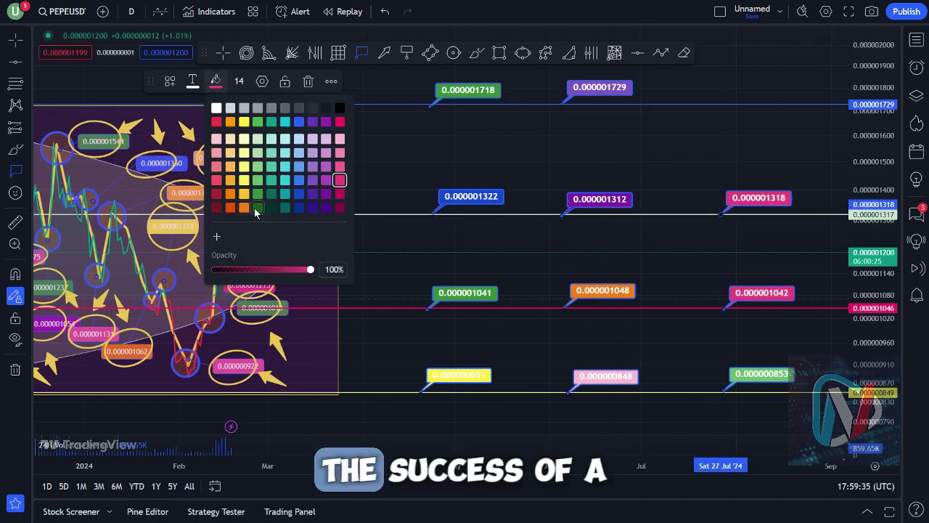
left_click(255, 210)
left_click(711, 104)
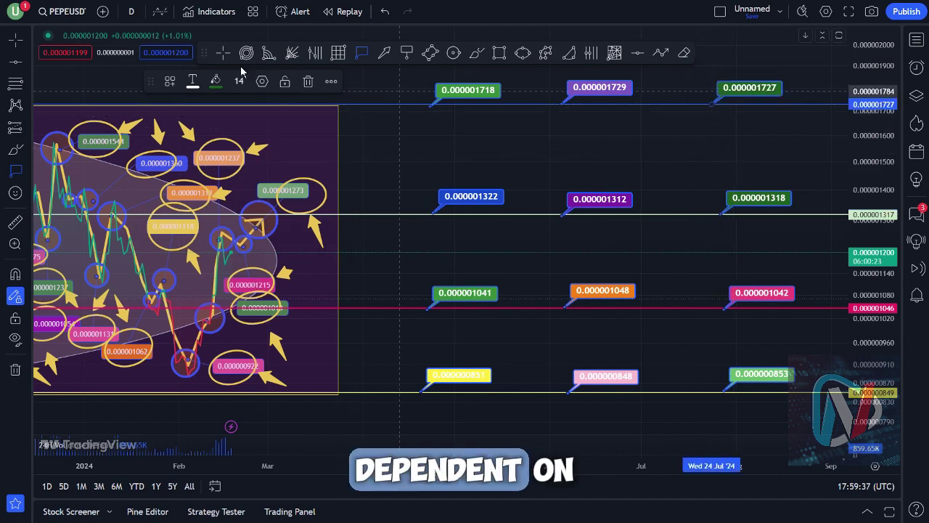
left_click(215, 81)
left_click(218, 192)
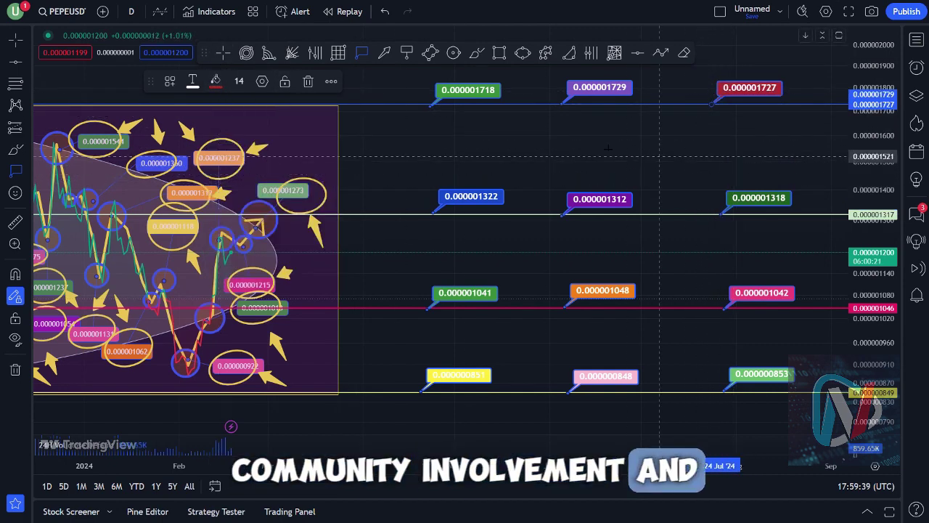
- Ring the first column of callouts (0.000001718, 0.000001322, 0.000001041, 0.000000851) with yellow ellipses
left_click_drag(696, 174, 684, 191)
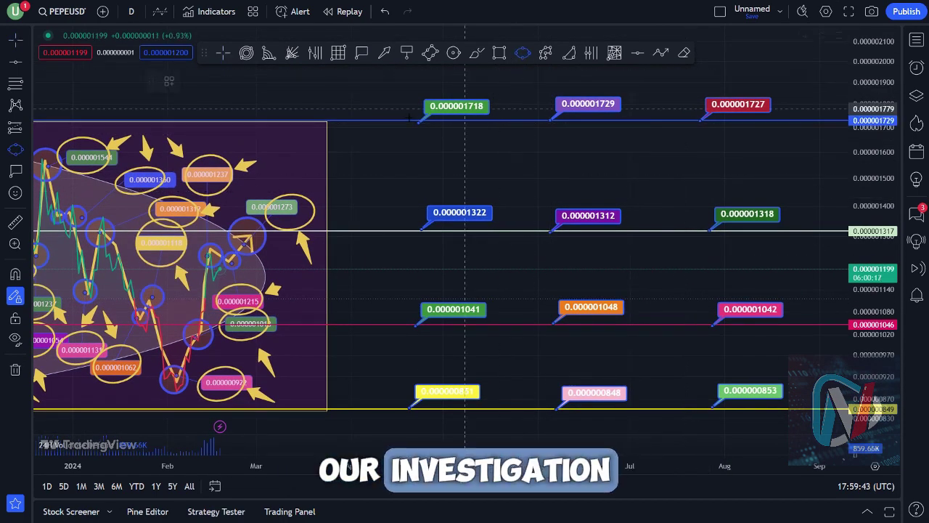
left_click(449, 129)
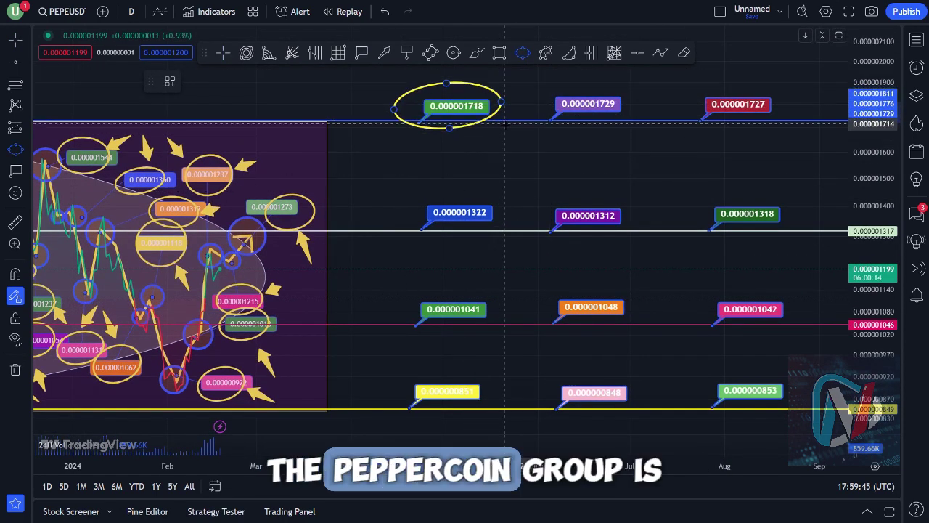
left_click(410, 216)
left_click(510, 213)
left_click(460, 239)
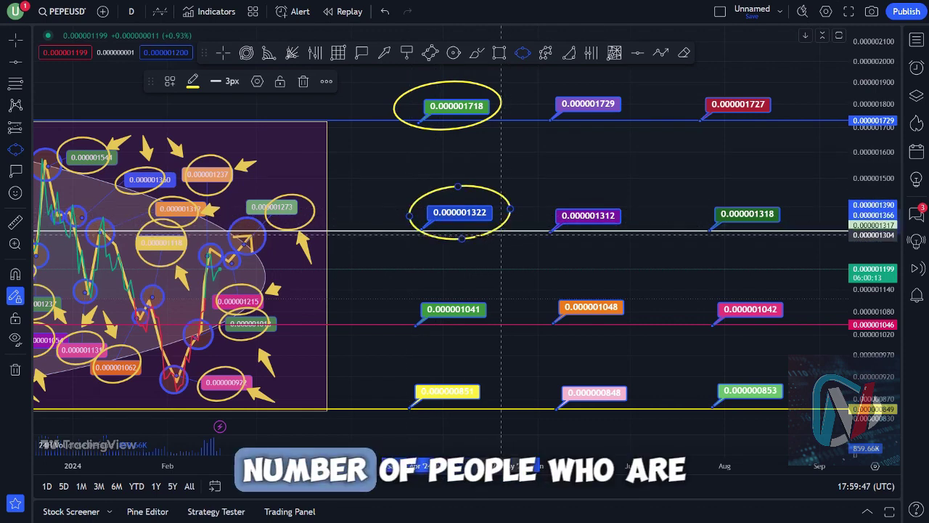
left_click(391, 310)
left_click(492, 310)
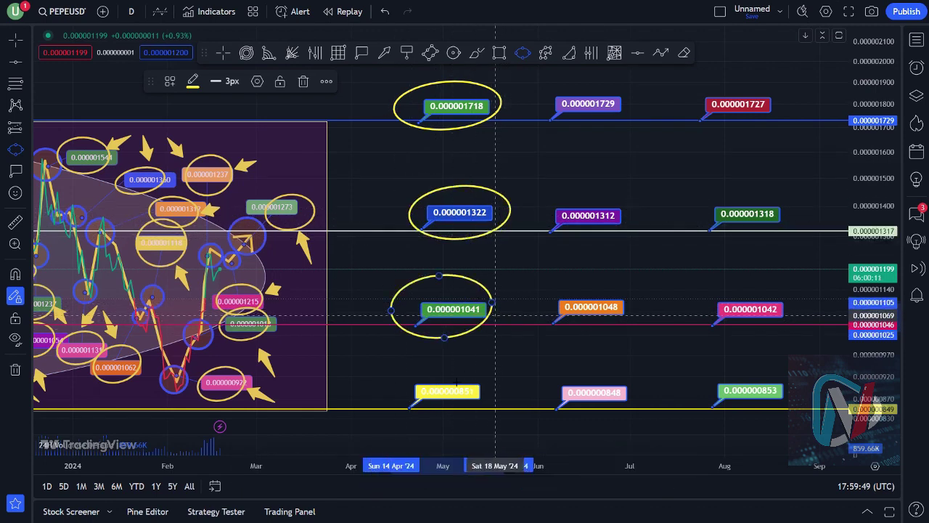
left_click(394, 397)
left_click(513, 392)
left_click(452, 416)
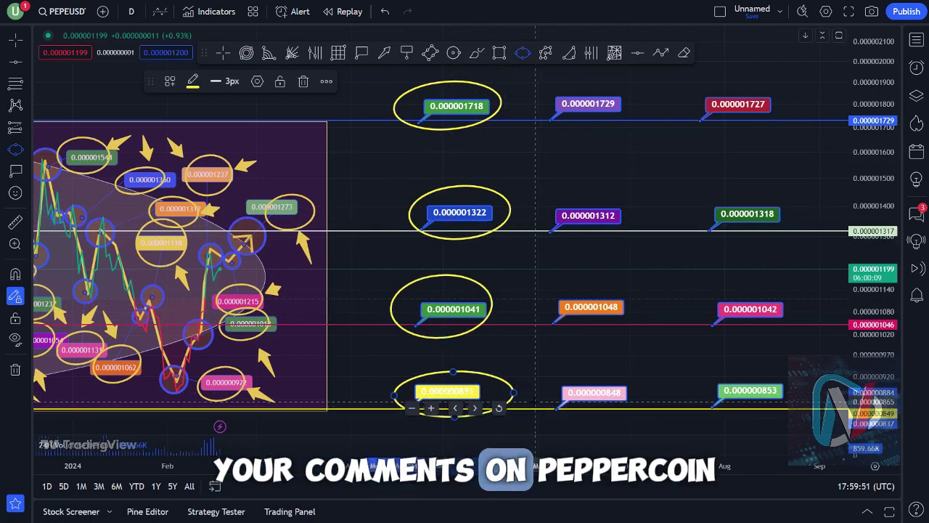
- Ring the second column of callouts (0.000000848, 0.000001048, 0.000001312, 0.000001729) with yellow ellipses
left_click(534, 393)
left_click(648, 393)
left_click(591, 427)
left_click(543, 318)
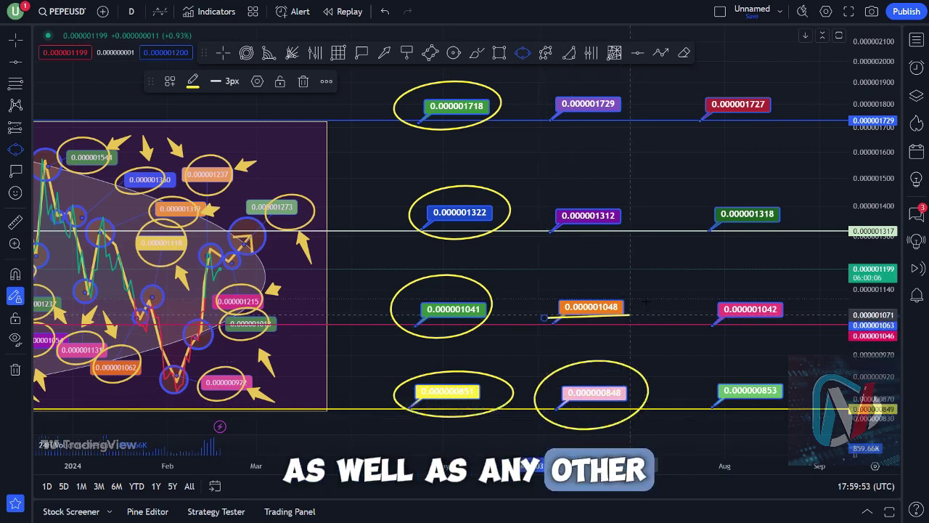
left_click(645, 301)
left_click(599, 334)
left_click(541, 232)
left_click(642, 200)
left_click(601, 249)
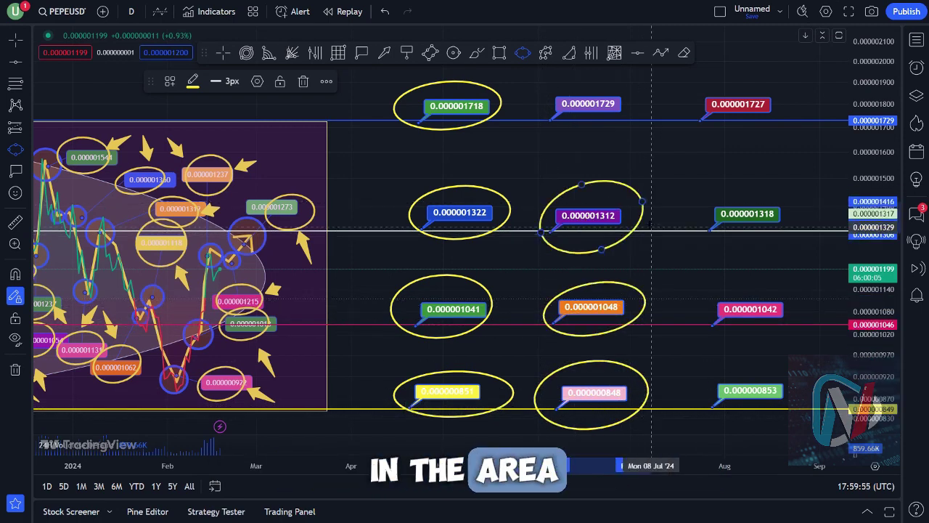
left_click(531, 107)
left_click(640, 101)
left_click(582, 135)
left_click(675, 116)
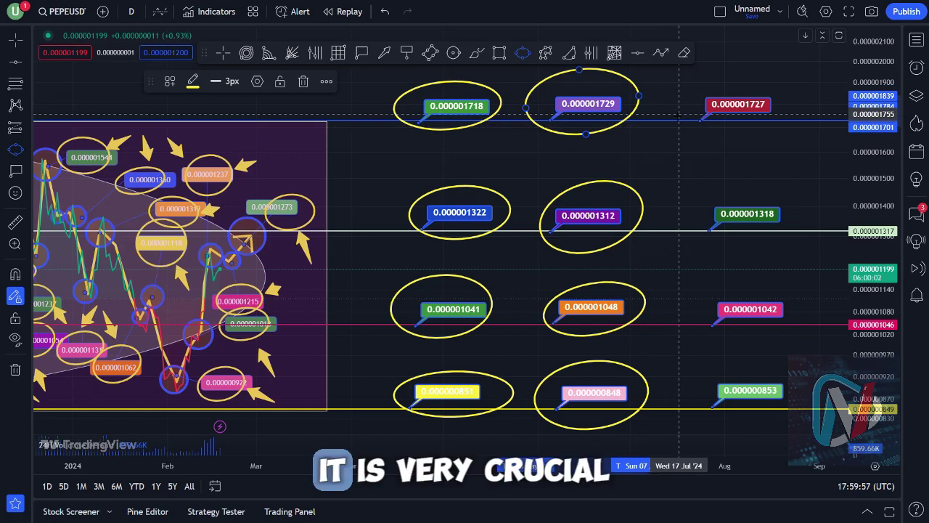
- Ring the third column of callouts (0.000001727, 0.000001318, 0.000001042, 0.000000853) with yellow ellipses
left_click(795, 100)
left_click(735, 138)
left_click(681, 198)
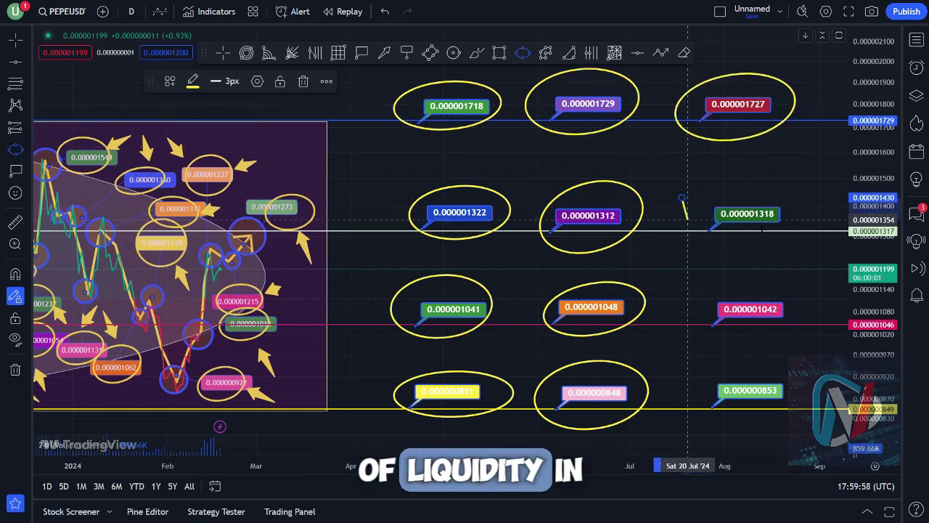
left_click(811, 225)
left_click(748, 246)
left_click(688, 312)
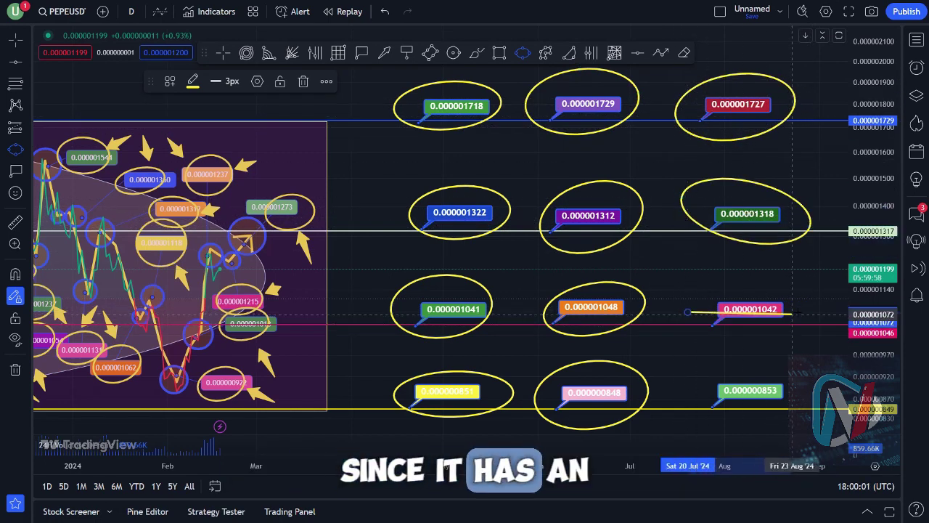
left_click(798, 312)
left_click(798, 336)
left_click(697, 388)
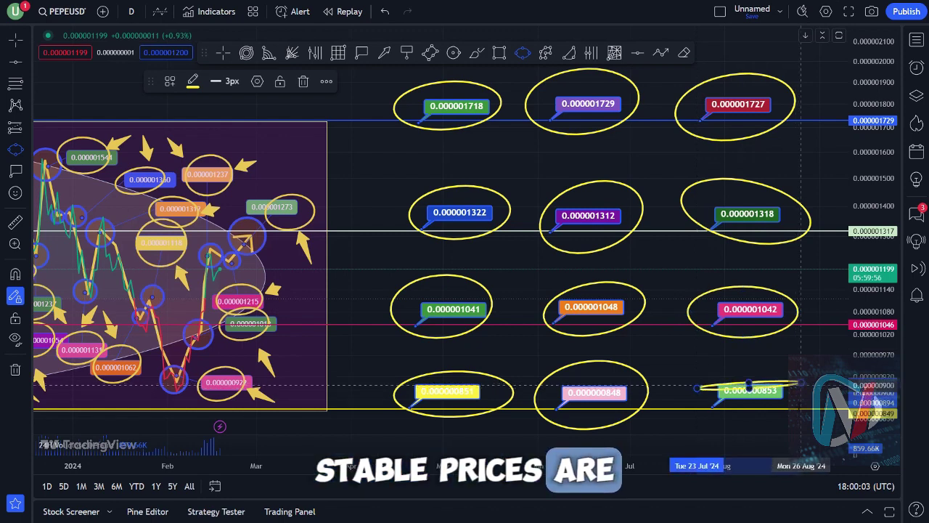
left_click(801, 383)
left_click(750, 411)
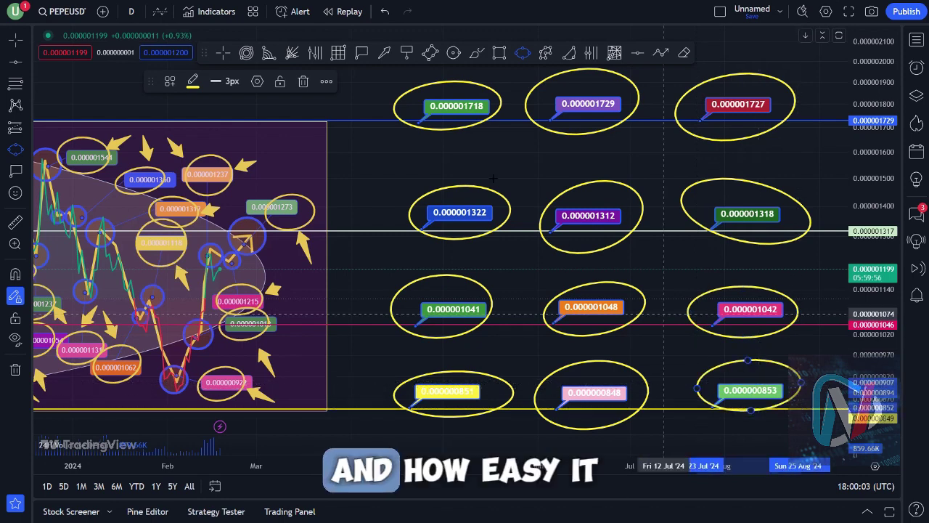
- Draw an arrow marker toward the 0.000001718 ellipse and colour it pink
left_click(391, 54)
left_click_drag(346, 173, 403, 131)
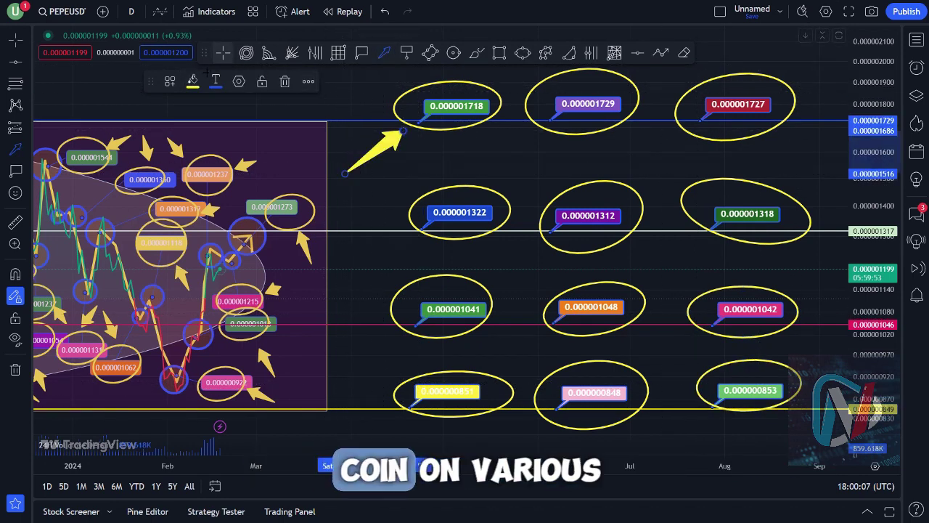
left_click(193, 81)
left_click(235, 194)
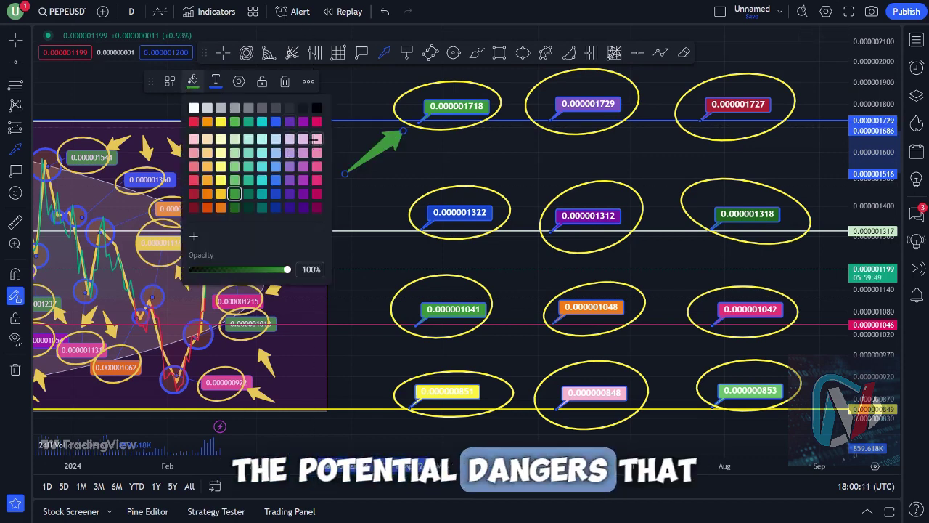
left_click(314, 139)
- Add pink arrows toward the 0.000001322, 0.000001041, 0.000000851, 0.000000848, 0.000001048 and 0.000001312 ellipses
left_click_drag(370, 263, 403, 236)
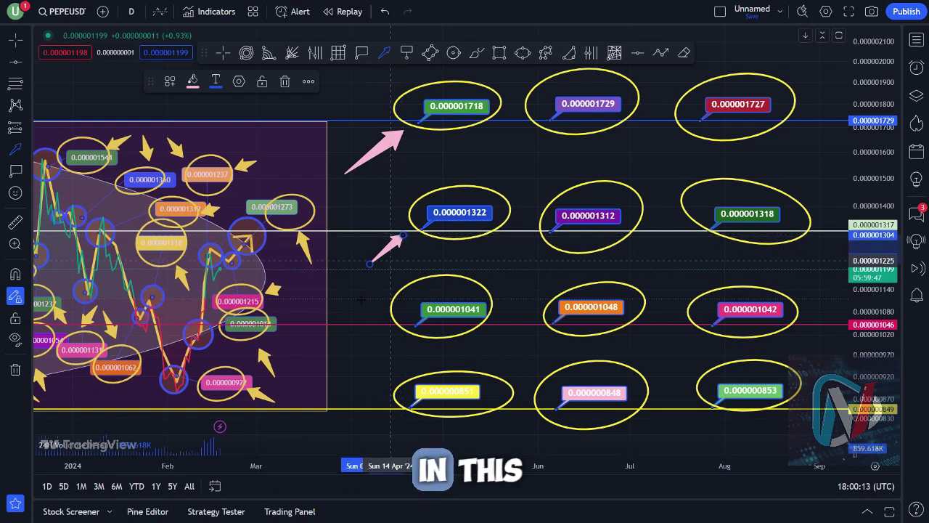
left_click_drag(339, 327, 383, 304)
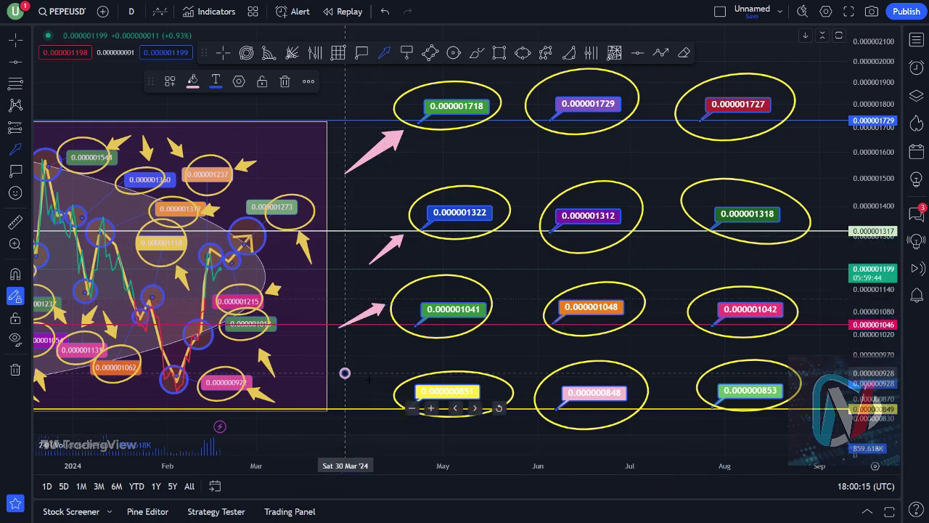
left_click_drag(345, 375, 391, 387)
left_click_drag(507, 344, 532, 369)
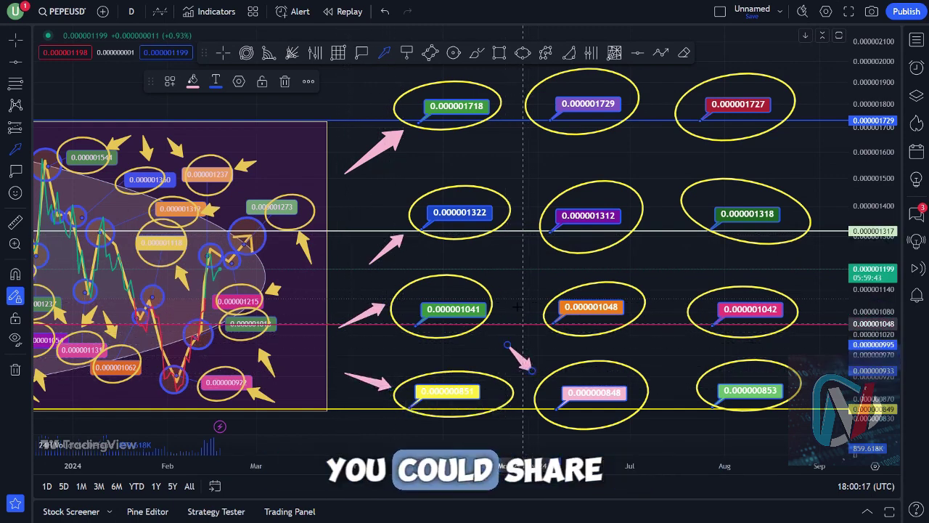
left_click_drag(507, 316, 543, 308)
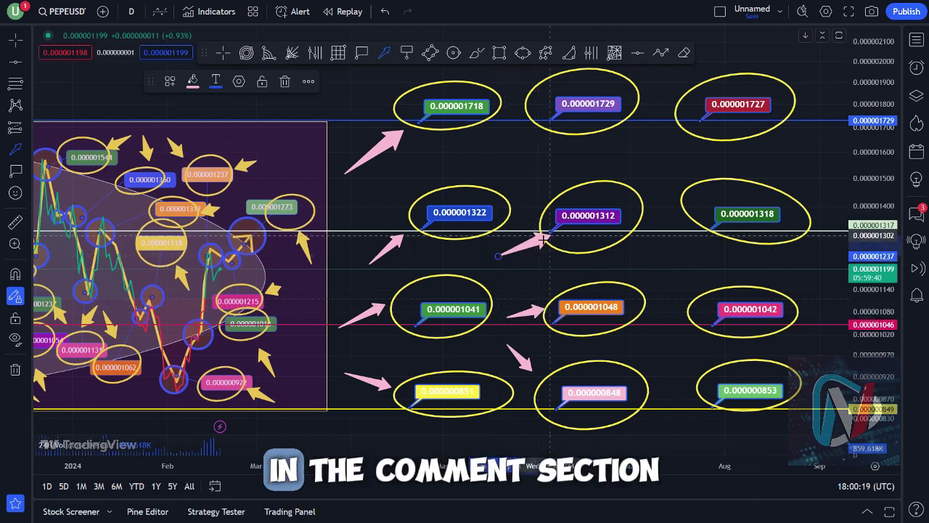
left_click_drag(500, 254, 541, 233)
- Add pink arrows toward the 0.000001729, 0.000001727, 0.000001318, 0.000001042 and 0.000000853 ellipses, then return to the Crosshair
left_click_drag(495, 157, 538, 134)
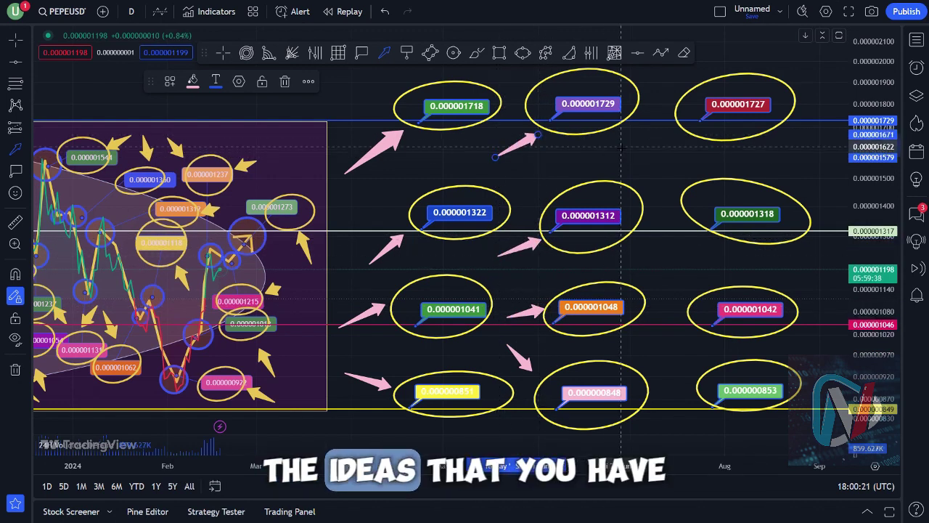
left_click_drag(621, 152, 674, 126)
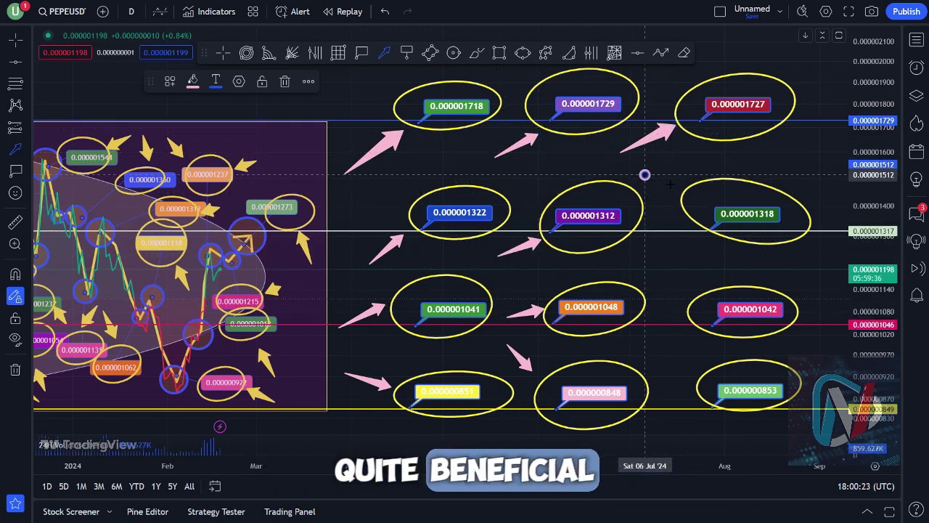
left_click_drag(644, 175, 679, 190)
left_click_drag(657, 257, 684, 287)
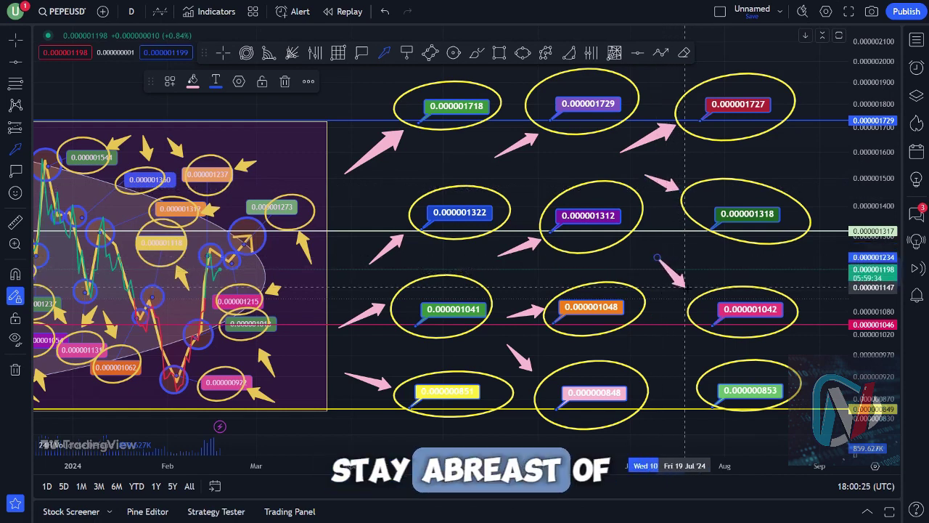
left_click_drag(648, 353, 706, 368)
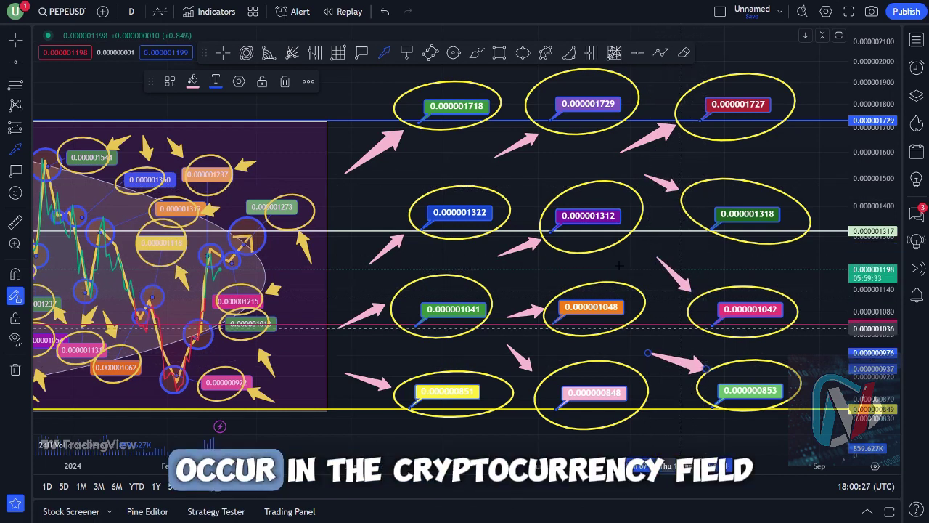
left_click(15, 37)
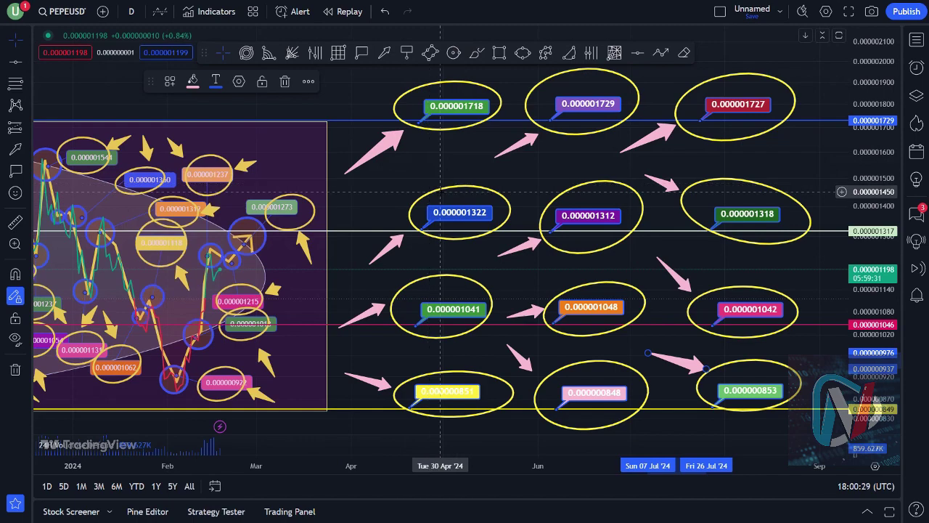
- Zoom out the time axis and pan so the chart starts at November, showing the wedge and callouts
scroll(445, 191, "down", 2)
left_click_drag(340, 89, 464, 94)
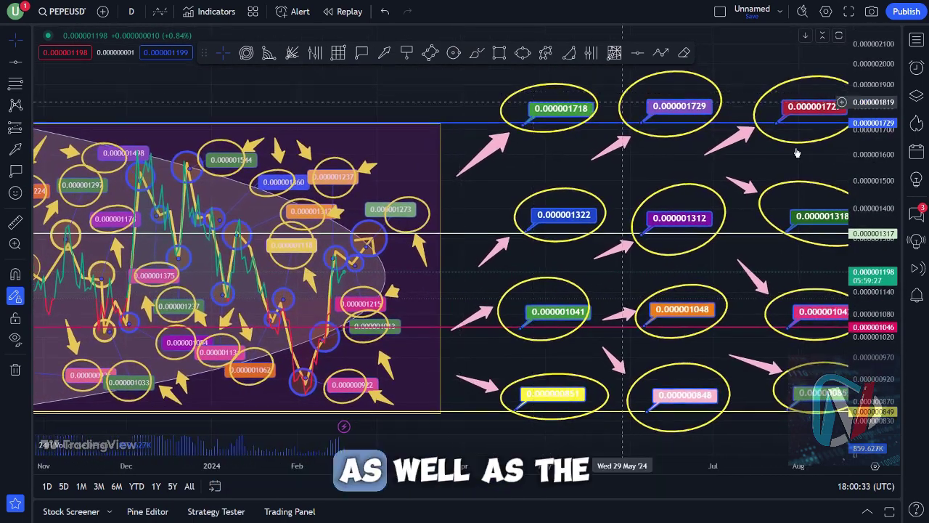